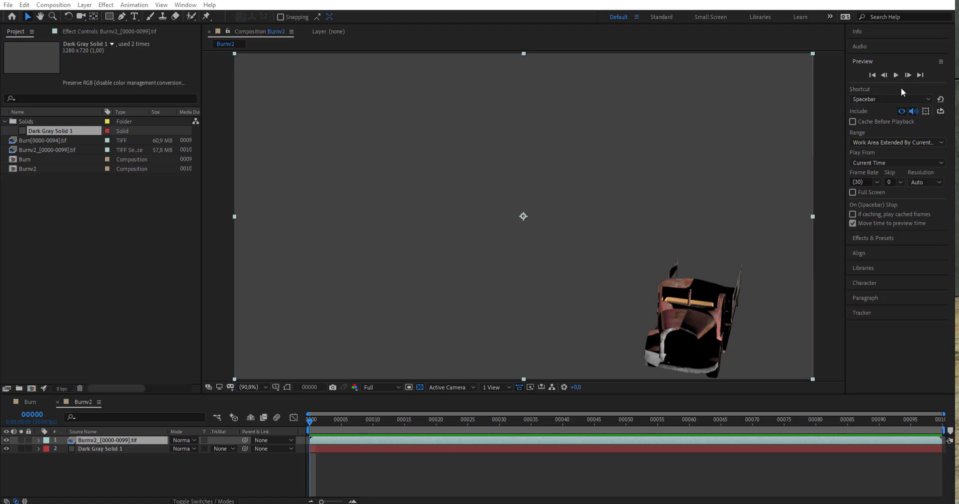
Play the Burnv2 composition preview in After Effects.
left_click(897, 75)
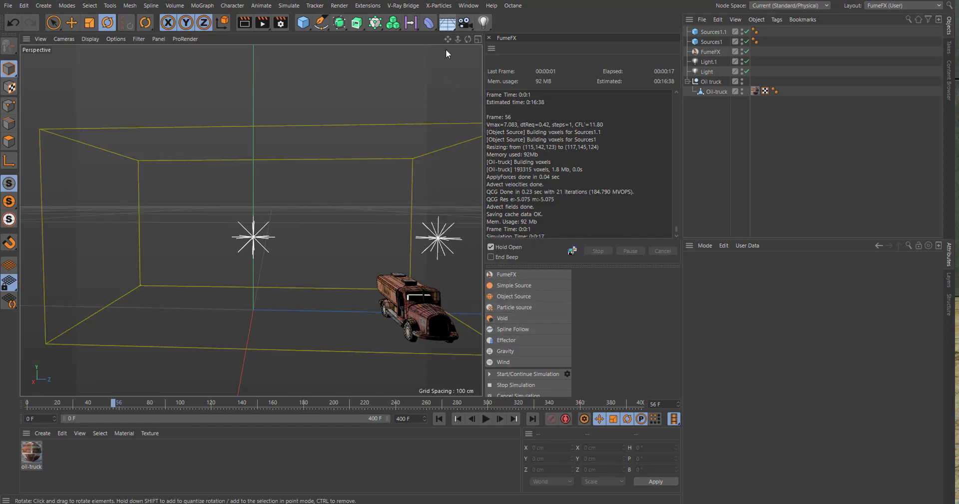
Reframe the truck and hide the Sources1.1 and Sources1 boxes in the viewport.
left_click_drag(446, 53, 376, 294, "alt")
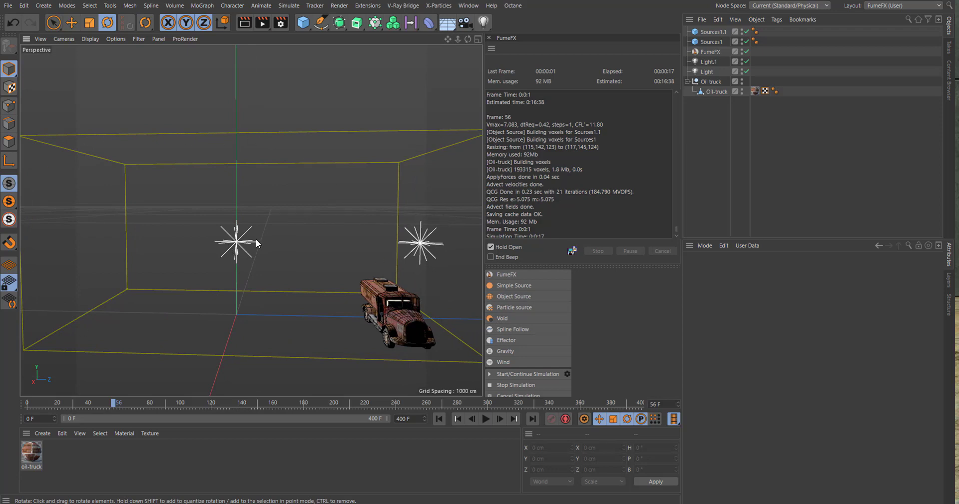
left_click_drag(447, 38, 360, 232)
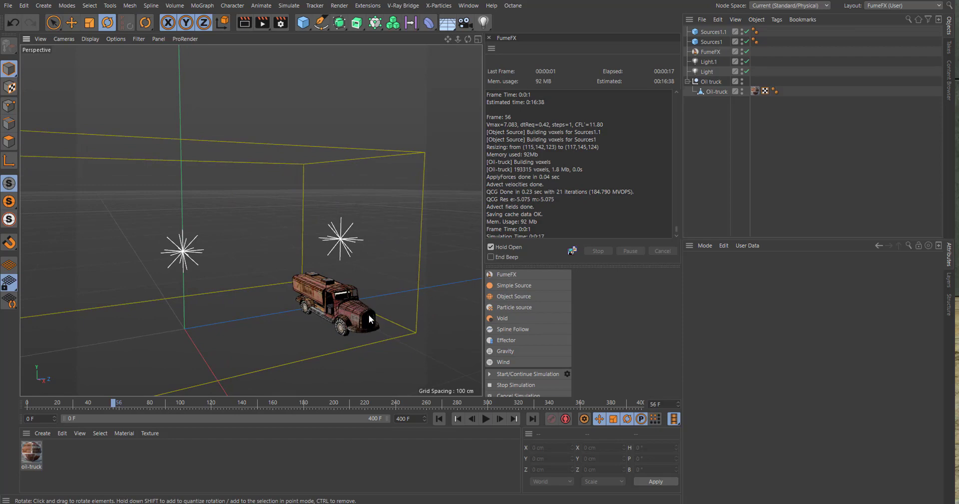
scroll(369, 314, "up", 8)
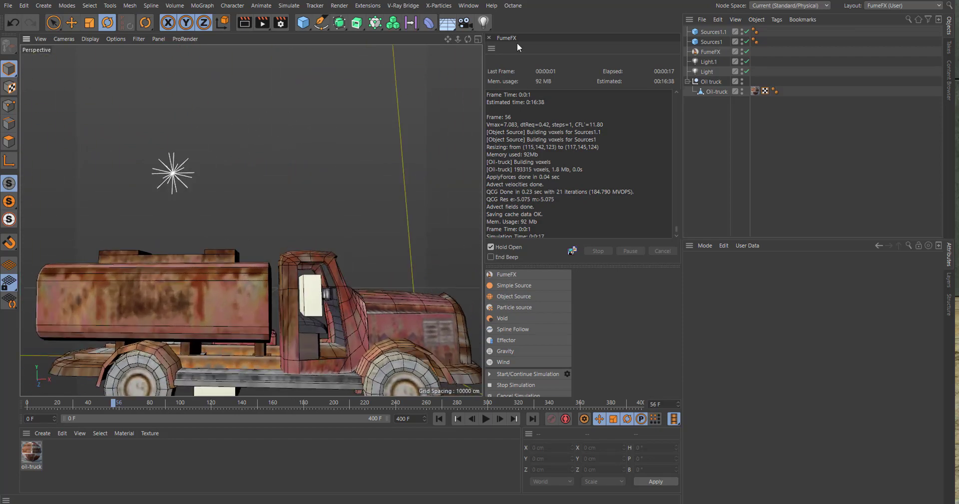
left_click_drag(448, 38, 323, 272)
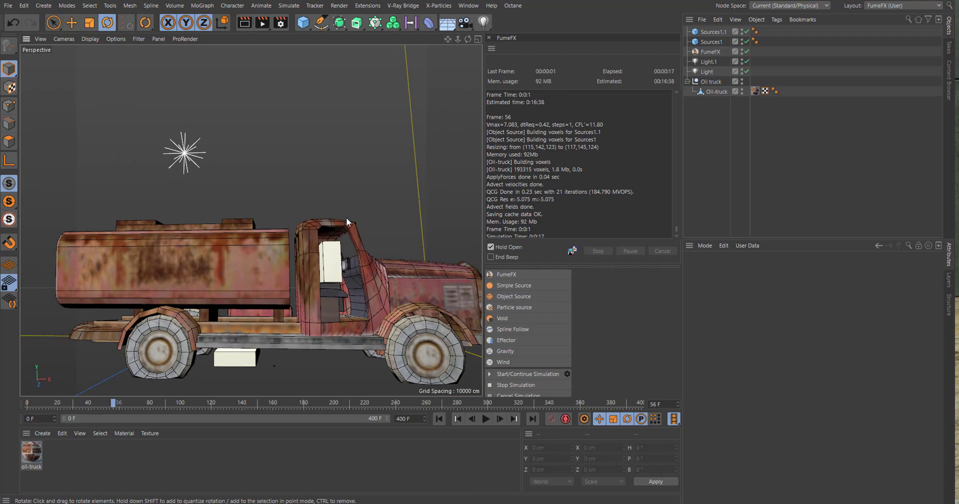
left_click_drag(348, 221, 315, 205, "alt")
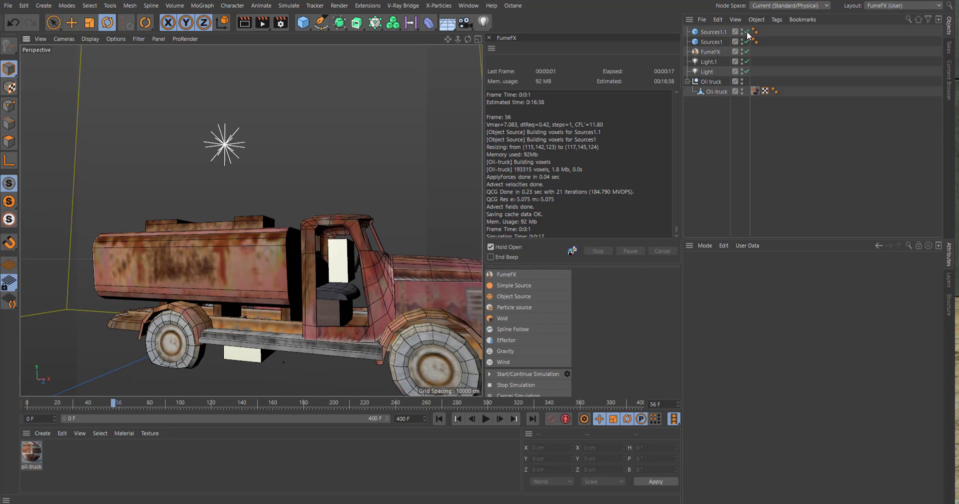
left_click(744, 32)
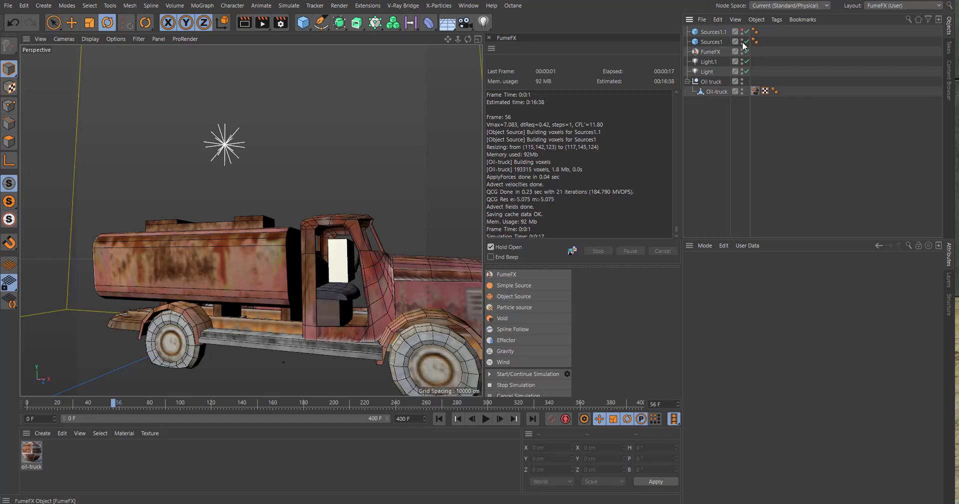
left_click(743, 41)
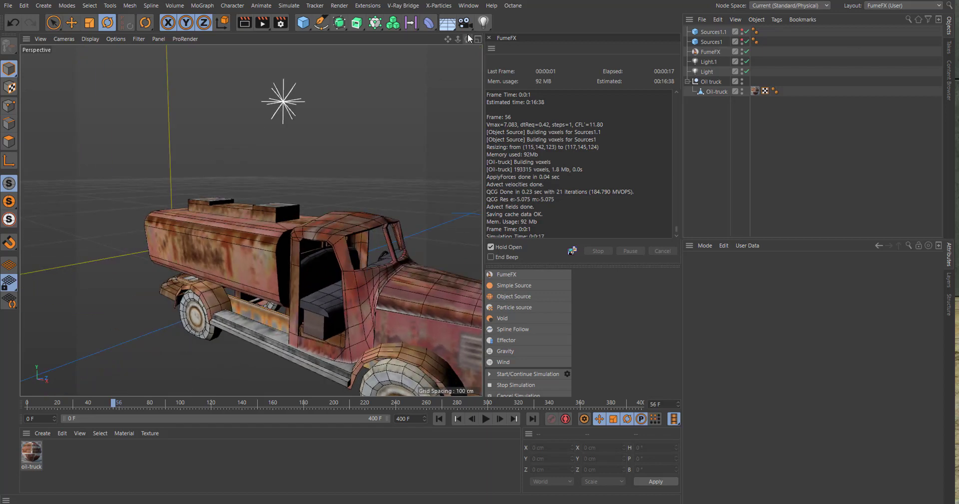
Orbit and pan to a centered, near-front view of the oil truck.
left_click_drag(466, 37, 481, 82)
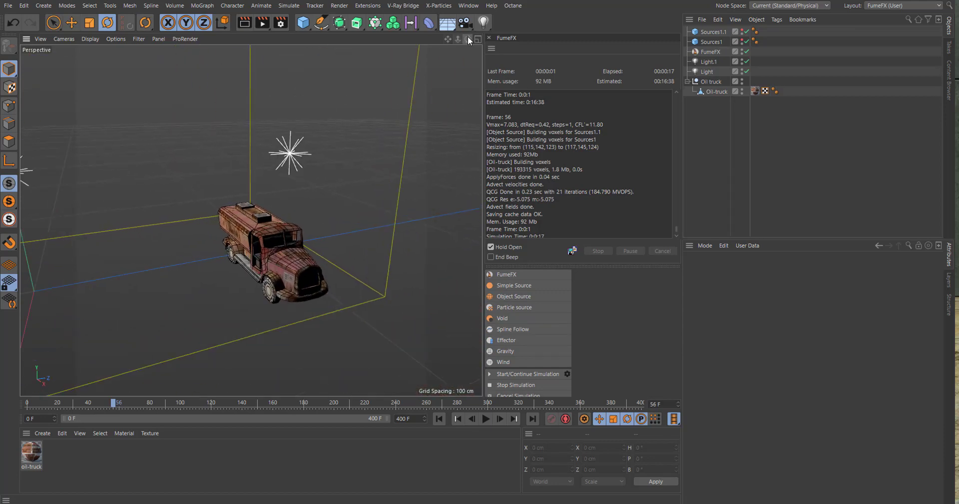
left_click_drag(468, 38, 447, 41)
scroll(345, 125, "down", 3)
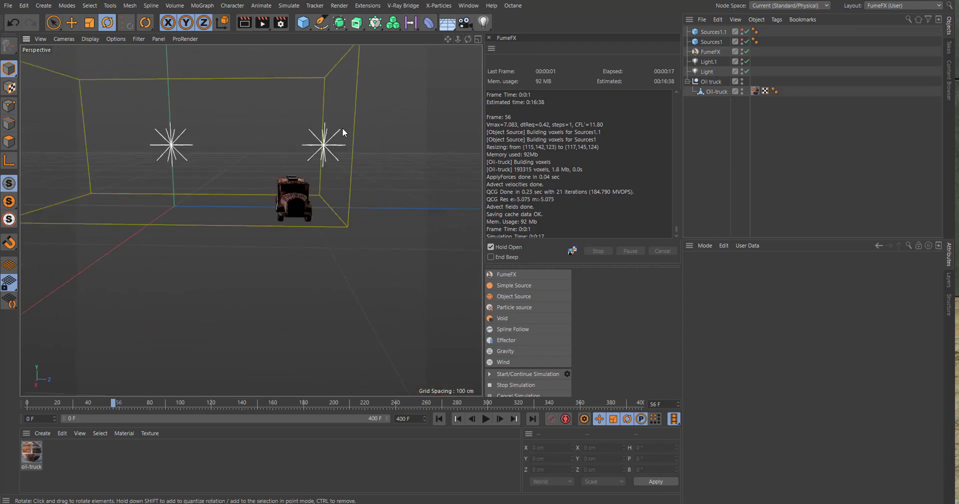
scroll(327, 191, "up", 2)
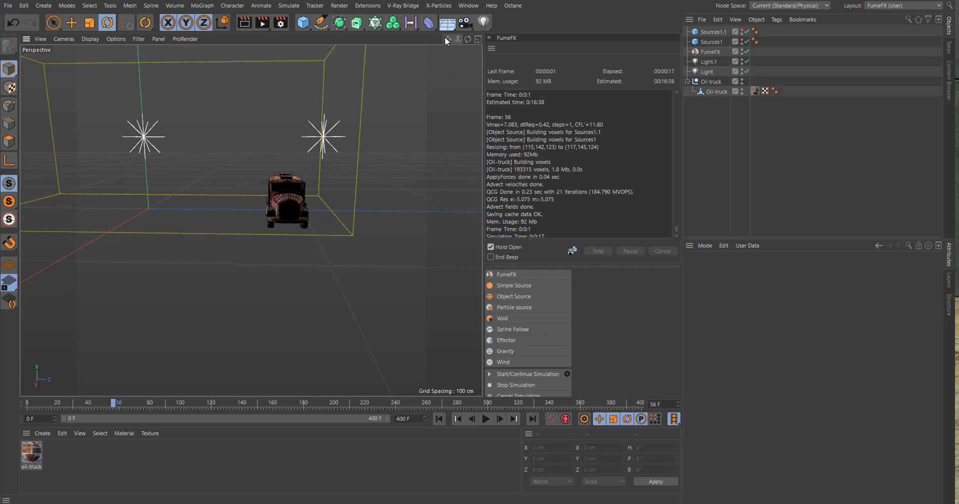
left_click_drag(448, 38, 479, 55)
left_click_drag(251, 220, 259, 220)
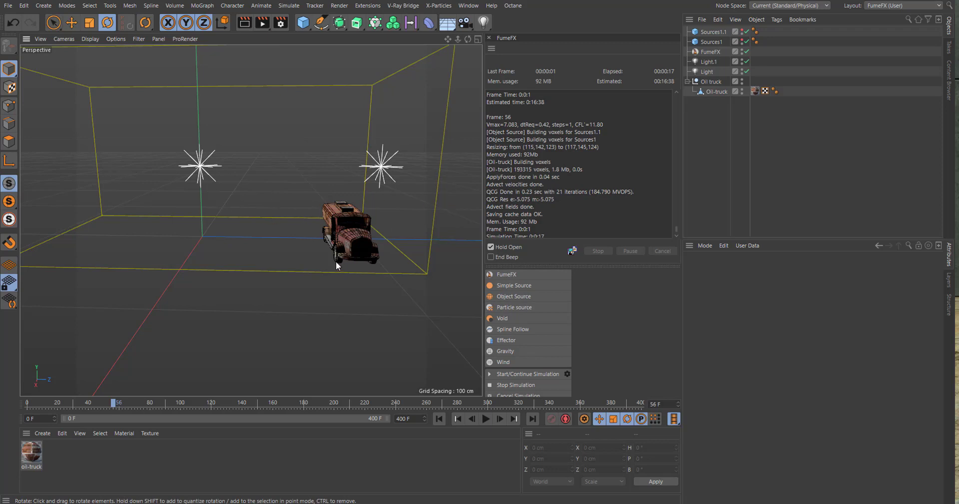
Add a Wind force moved to 122.748 cm on Z, plus an empty FumeFX Object Source.
left_click(498, 361)
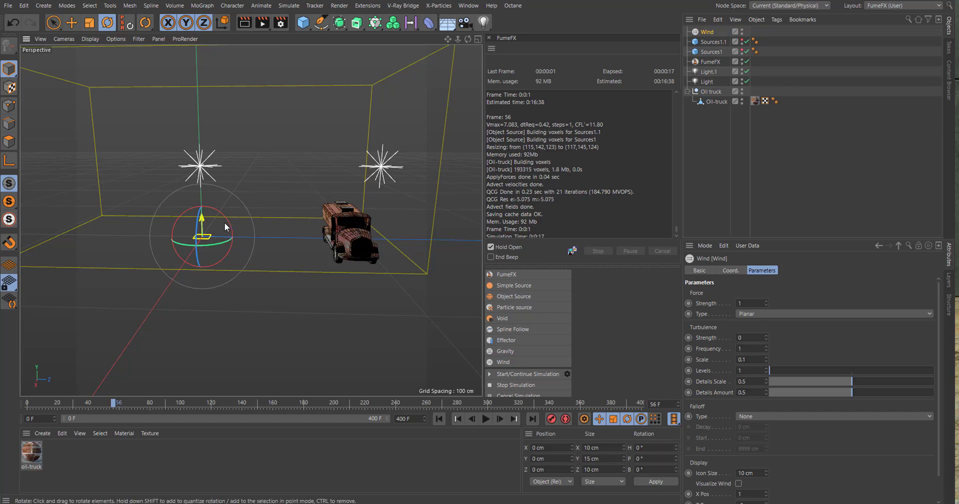
left_click_drag(225, 228, 465, 281, "alt")
key("e")
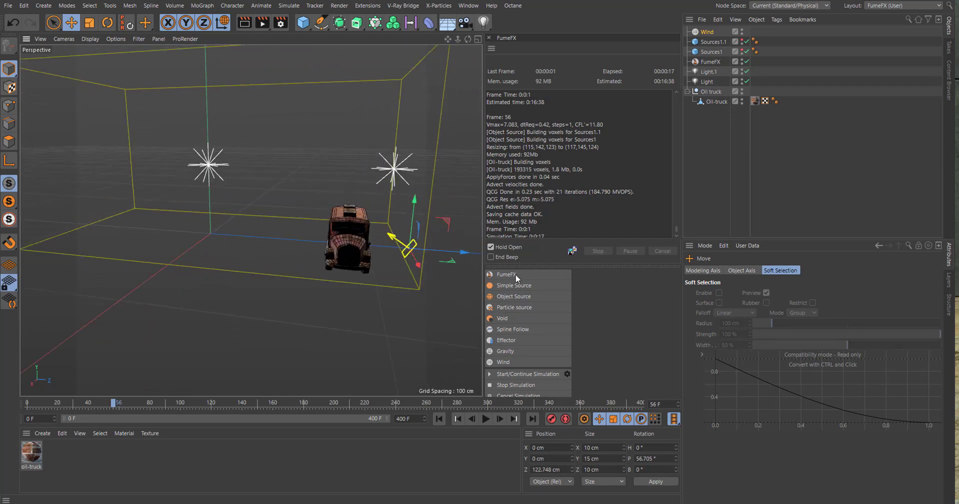
left_click(512, 296)
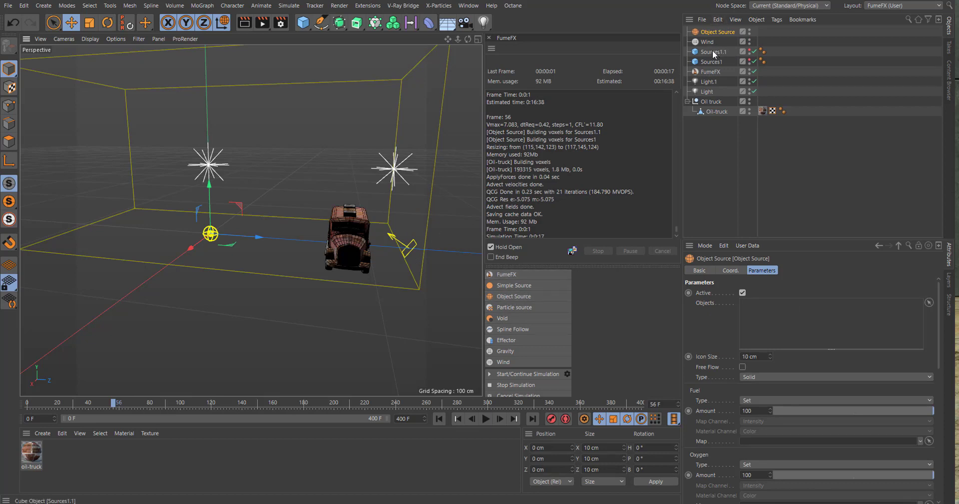
Link Sources1.1 and Sources1 to the Object Source as Volume emitters with temperature amount 400.
left_click_drag(714, 53, 772, 313)
left_click_drag(711, 62, 781, 287)
left_click_drag(766, 321, 814, 342)
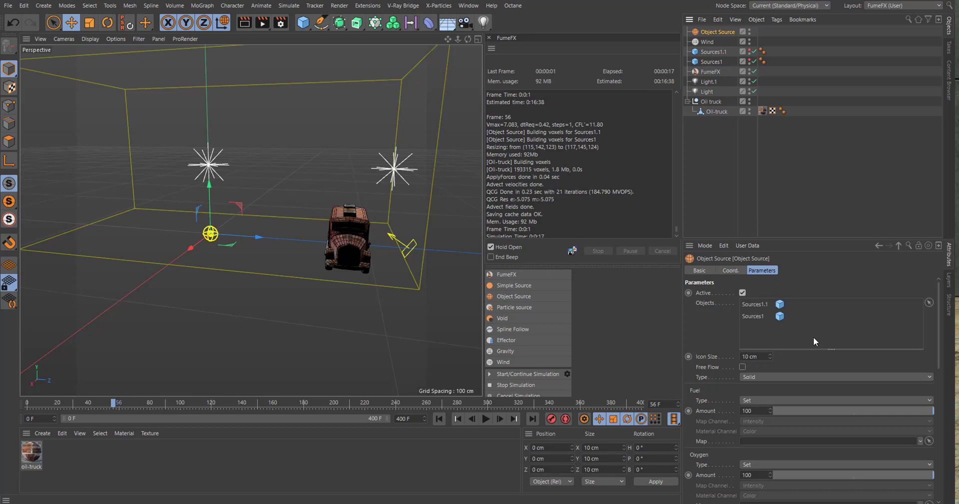
left_click(762, 378)
left_click(760, 390)
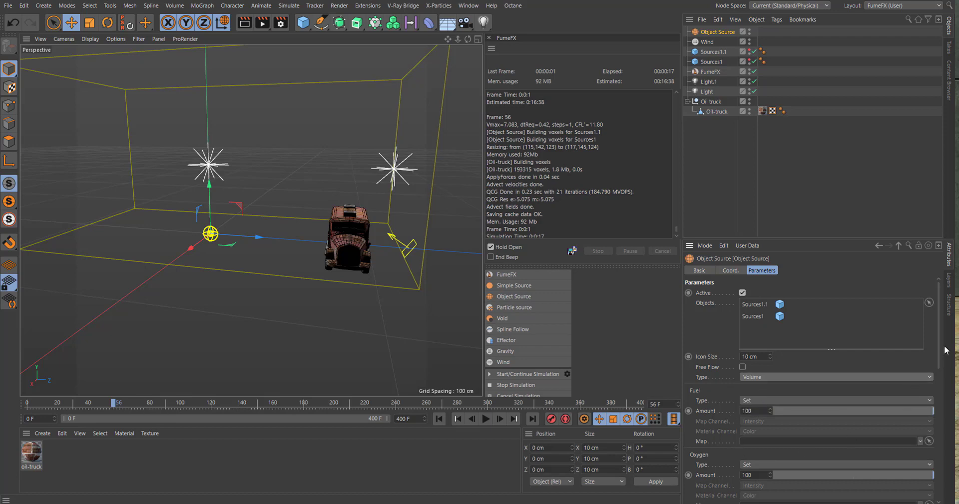
scroll(828, 398, "down", 8)
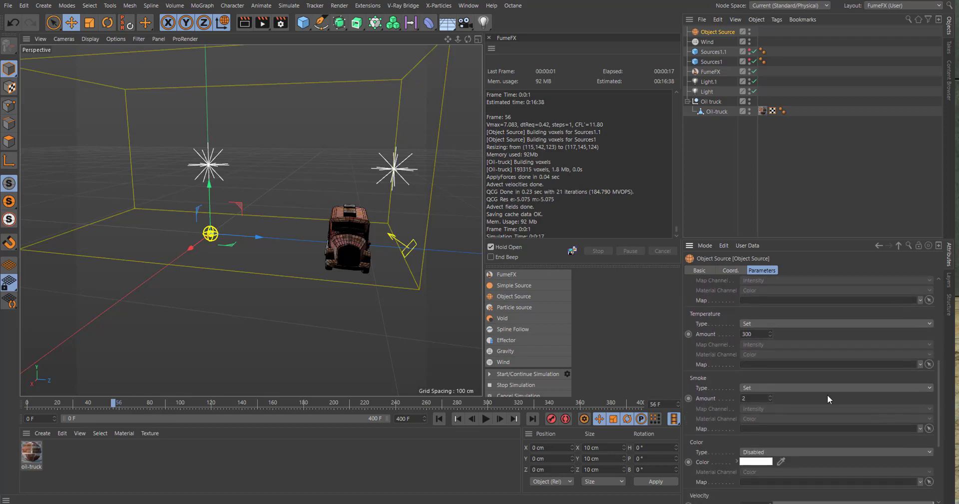
type("400")
key("Return")
scroll(941, 391, "up", 10)
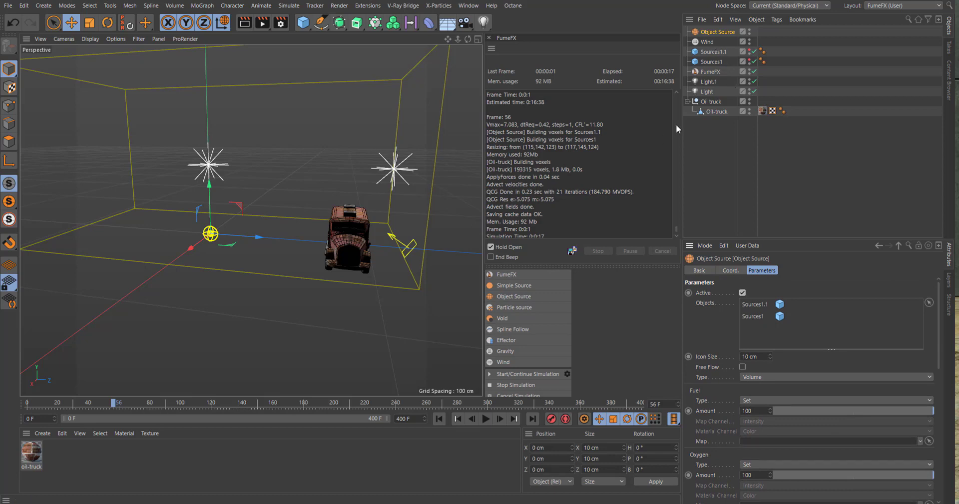
Drag Object Source and Wind into the FumeFX container's Objects/Sources list.
left_click(711, 72)
left_click(839, 281)
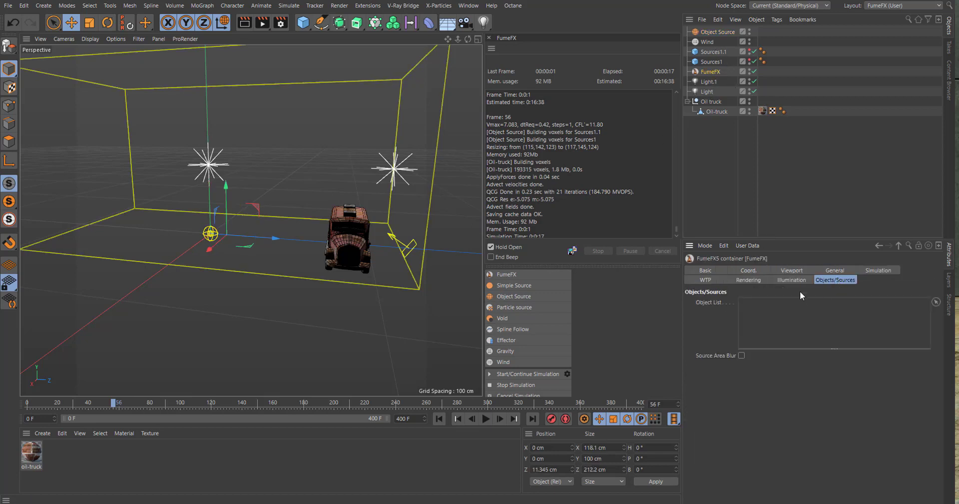
left_click_drag(763, 305, 764, 299)
left_click_drag(708, 42, 764, 316)
left_click_drag(335, 254, 323, 225, "alt")
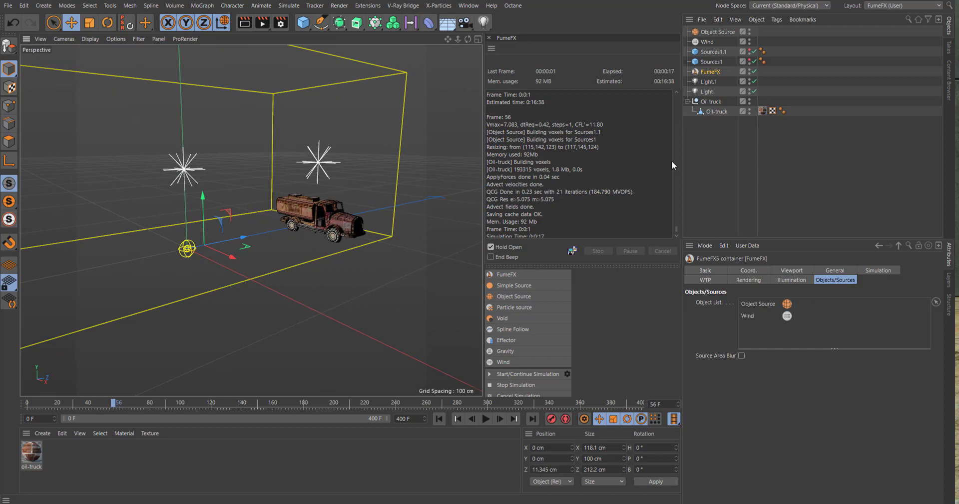
left_click(715, 111)
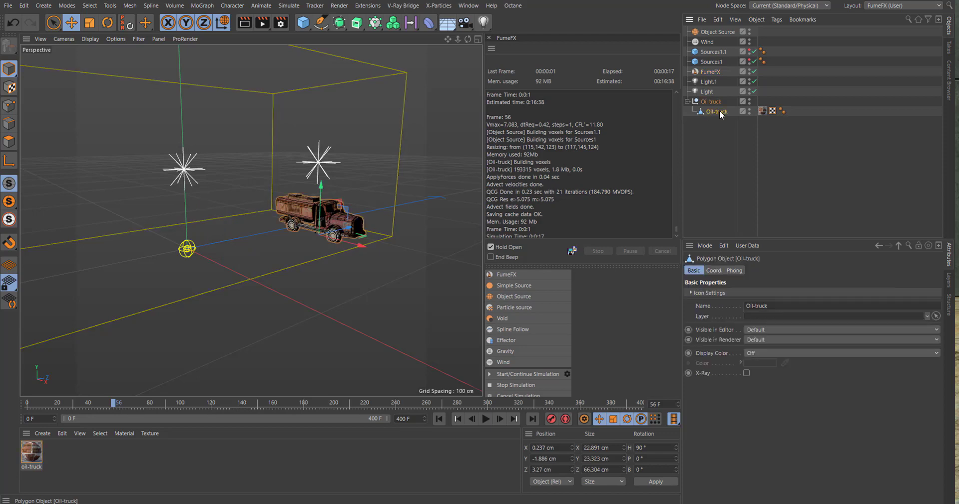
Give Oil-truck a FumeFX collision tag with Solid collision type.
left_click(750, 109)
left_click(750, 110)
left_click(777, 19)
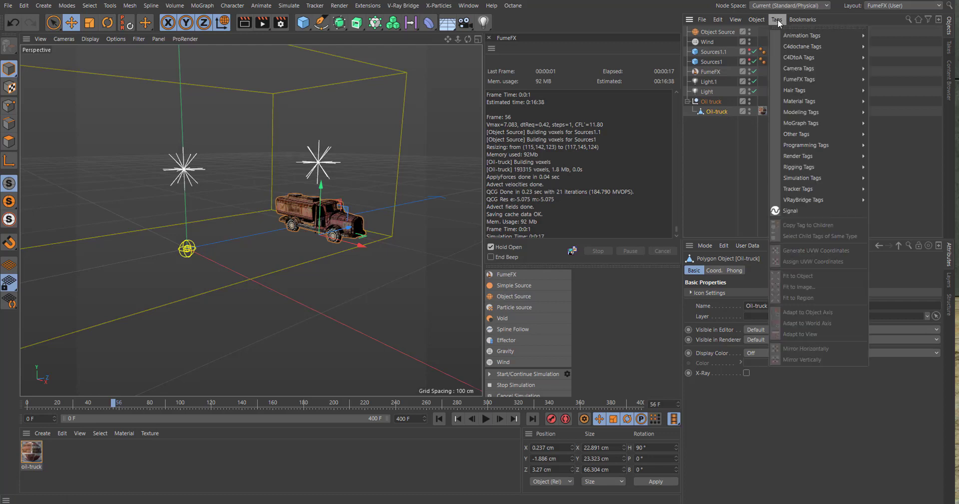
mouse_move(813, 88)
left_click(895, 79)
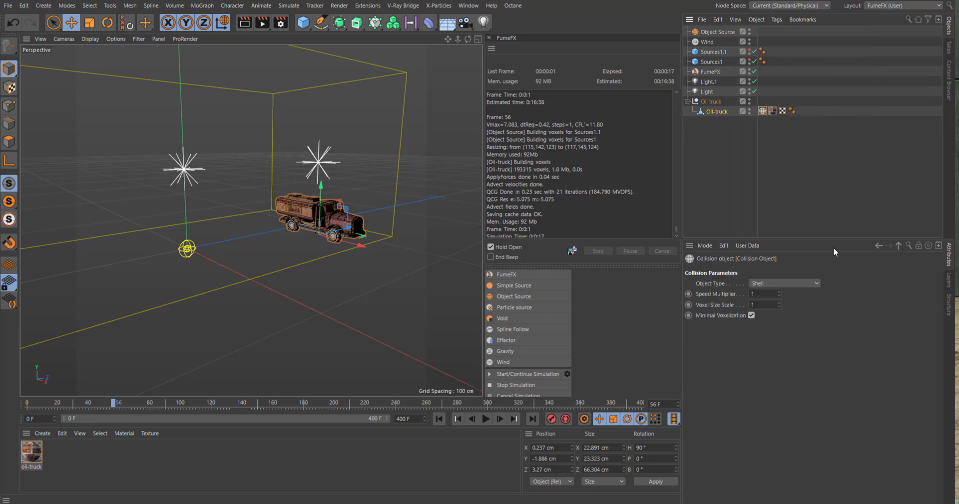
left_click(801, 283)
left_click(789, 305)
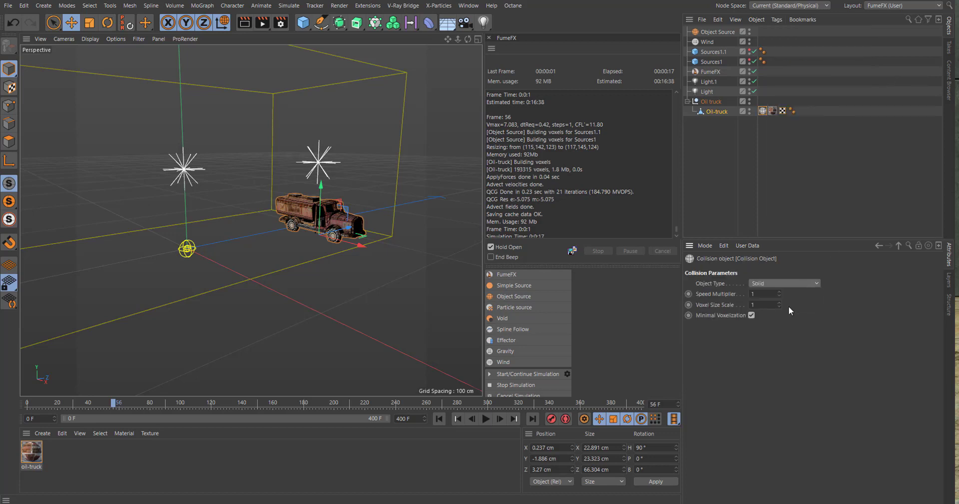
Add Oil-truck to the FumeFX object list and set the Wind's force strength to 3.
left_click(714, 73)
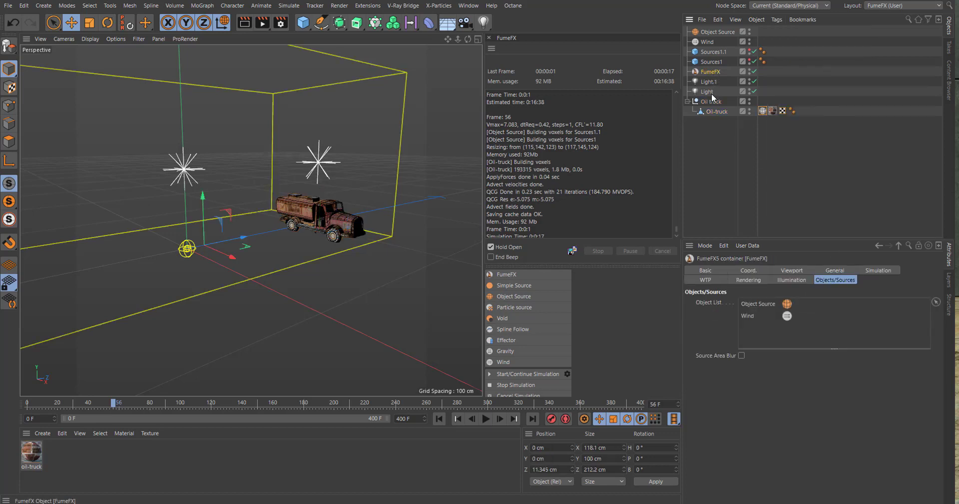
left_click_drag(718, 112, 772, 333)
left_click_drag(439, 220, 375, 230, "alt")
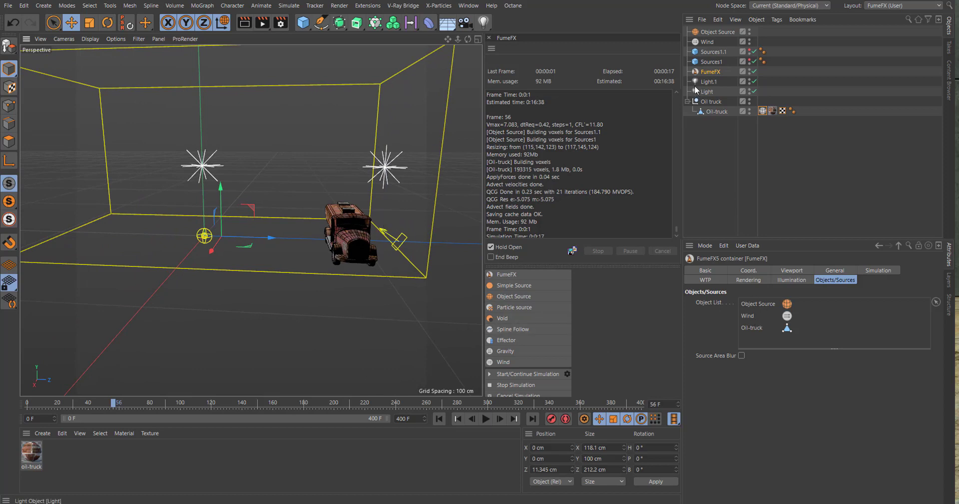
double_click(757, 317)
left_click(755, 302)
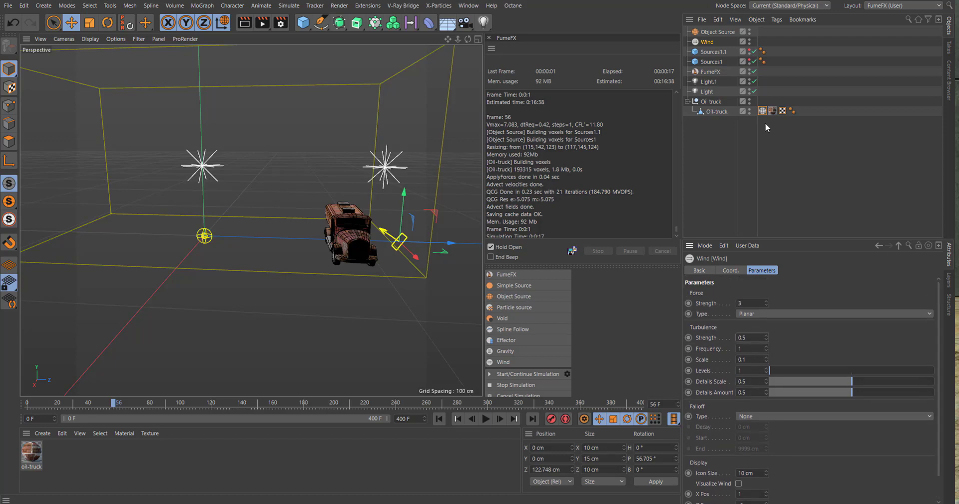
Check Light's shadow options and set Light.1 to Raytraced (Hard) shadows.
left_click(708, 92)
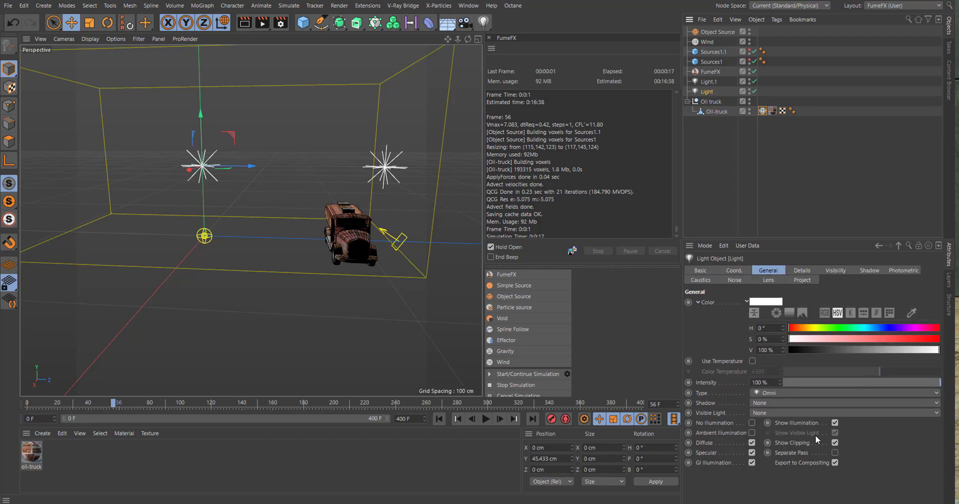
left_click(769, 402)
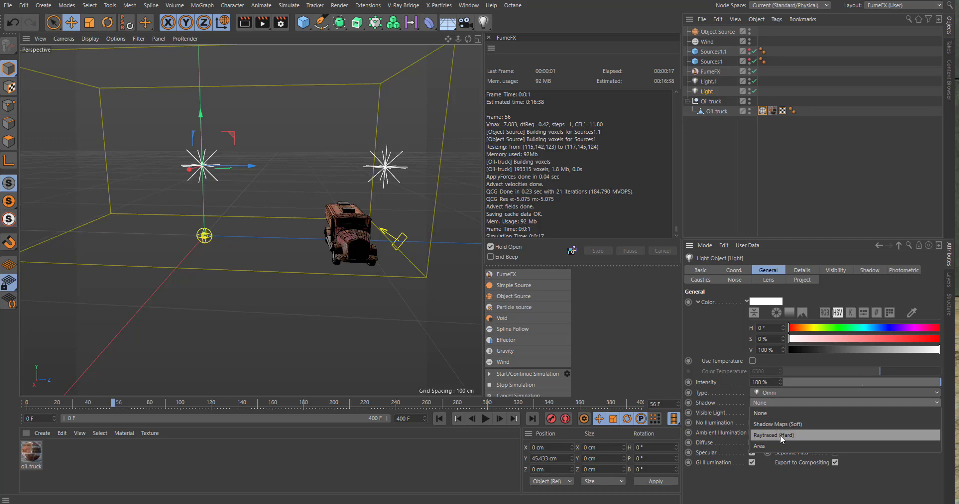
left_click(709, 81)
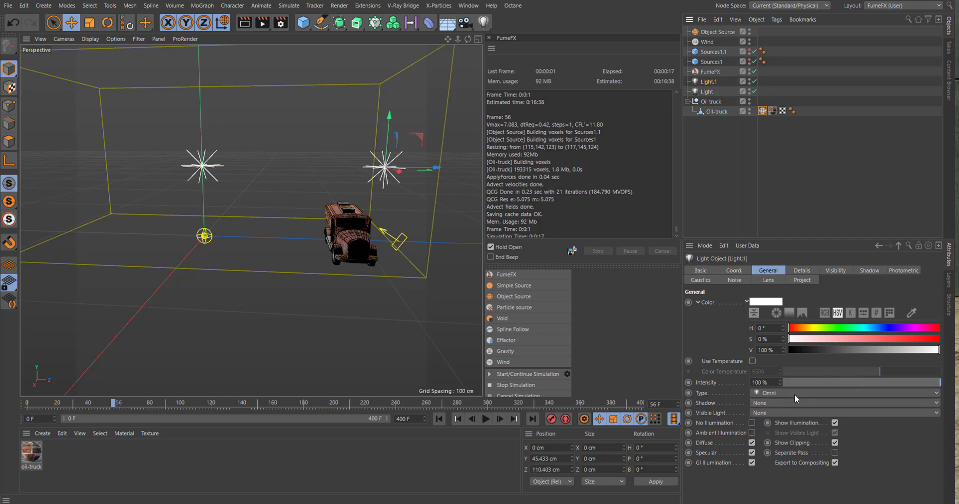
left_click(775, 406)
left_click(784, 434)
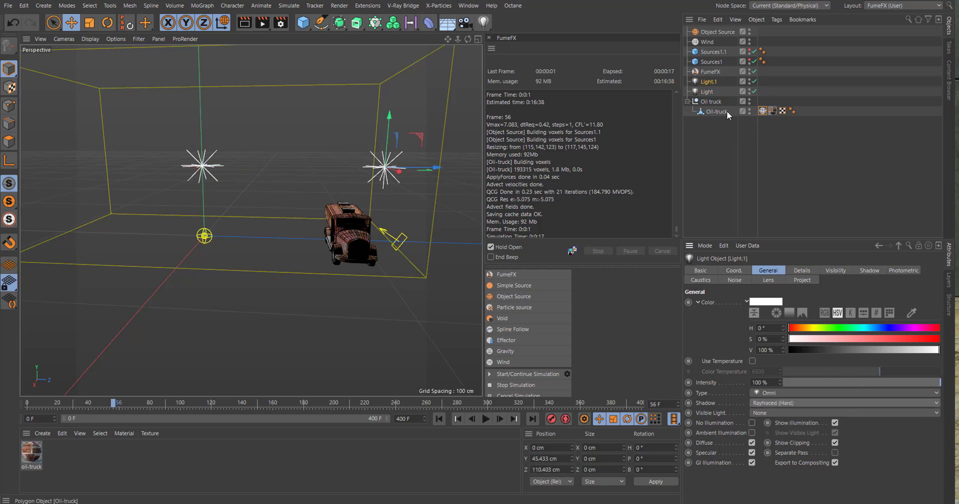
left_click(710, 72)
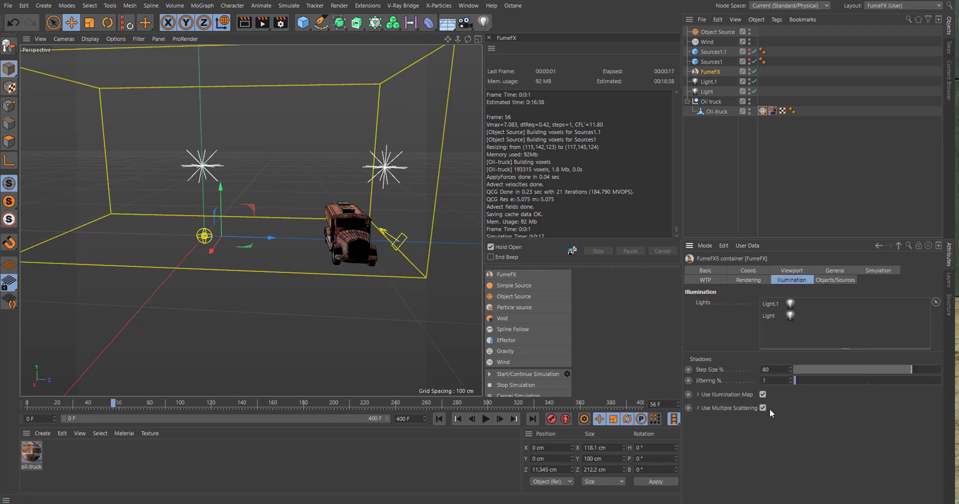
Enable multiple scattering with smoke strength 6 and shadow step size 120%.
left_click(698, 407)
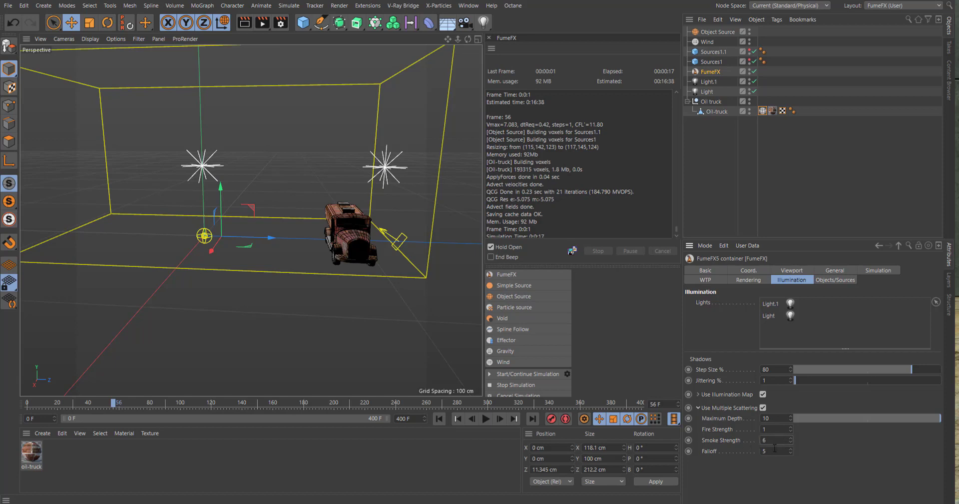
key("Tab")
left_click_drag(781, 366, 745, 370)
type("120")
key("Return")
Move a fire Color gradient knot to the right end and make it black.
left_click(747, 279)
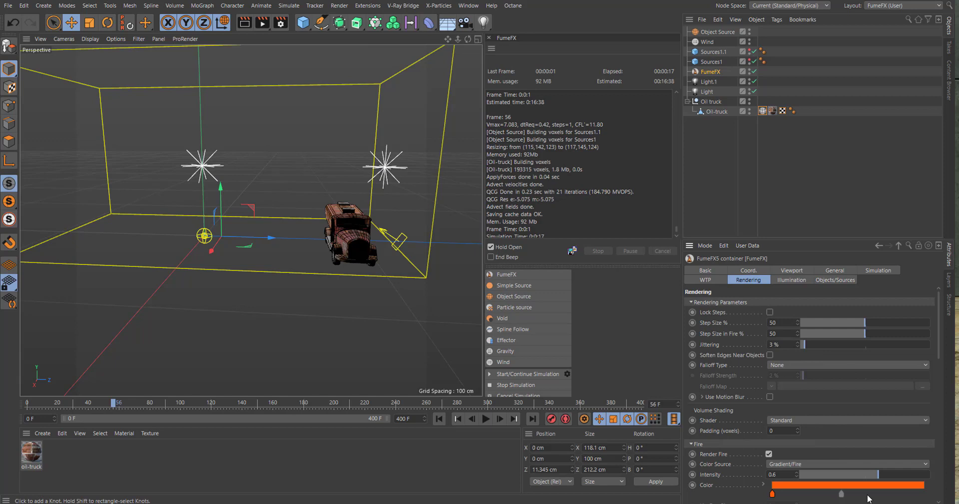
left_click_drag(772, 495, 922, 493)
double_click(922, 494)
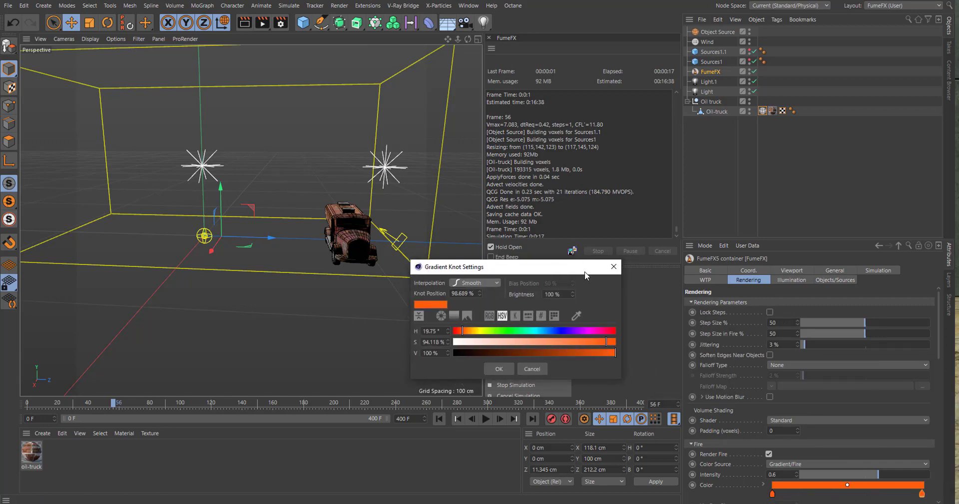
left_click_drag(579, 354, 449, 353)
left_click(498, 369)
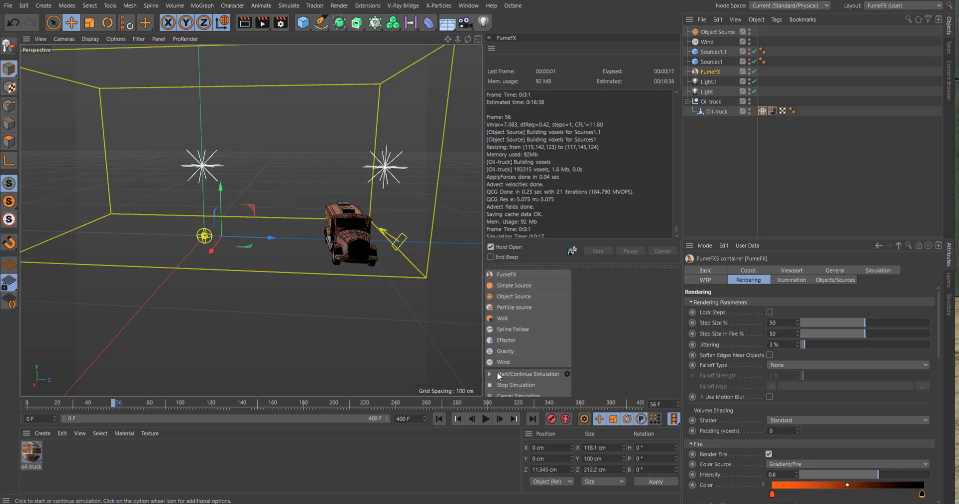
Add a middle knot to the fire gradient coloured dark orange.
left_click(846, 486)
double_click(848, 493)
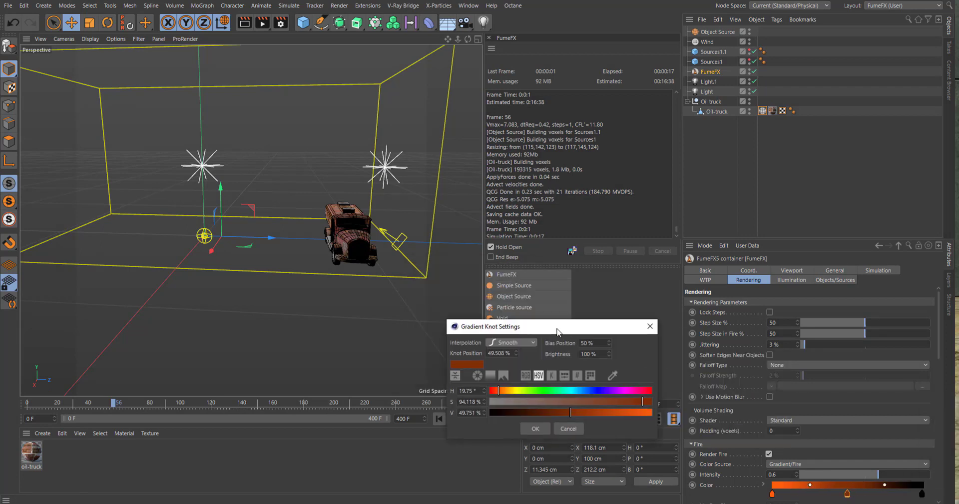
left_click_drag(511, 409, 599, 405)
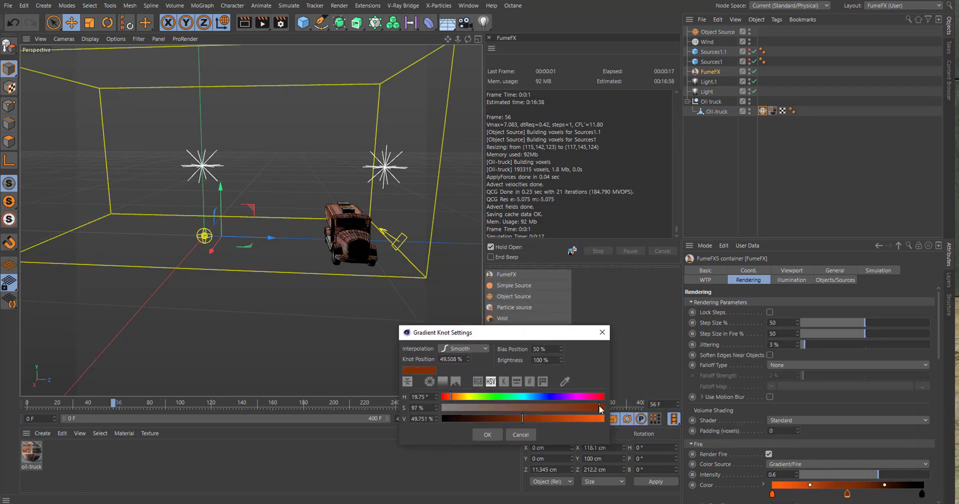
left_click(534, 418)
left_click(502, 433)
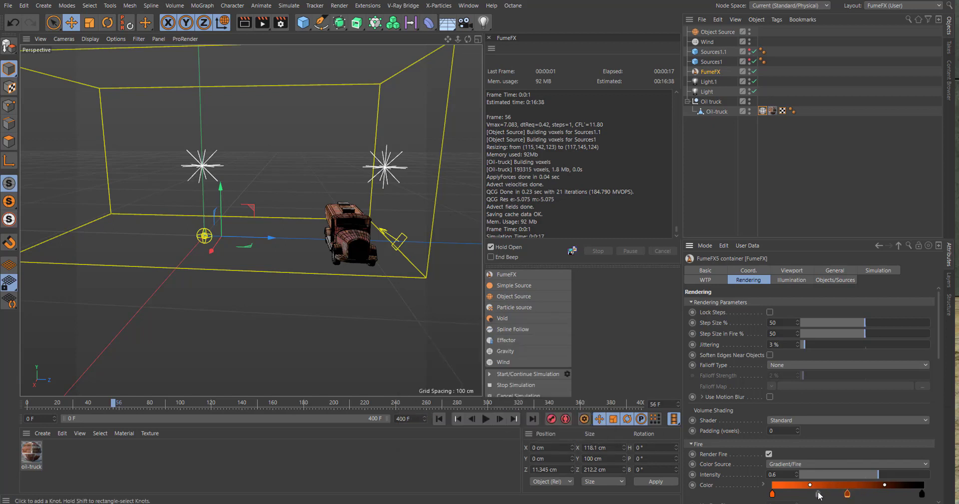
Recolour the fire gradient knot at 30.164% a bright yellow.
double_click(848, 493)
left_click_drag(767, 457, 777, 460)
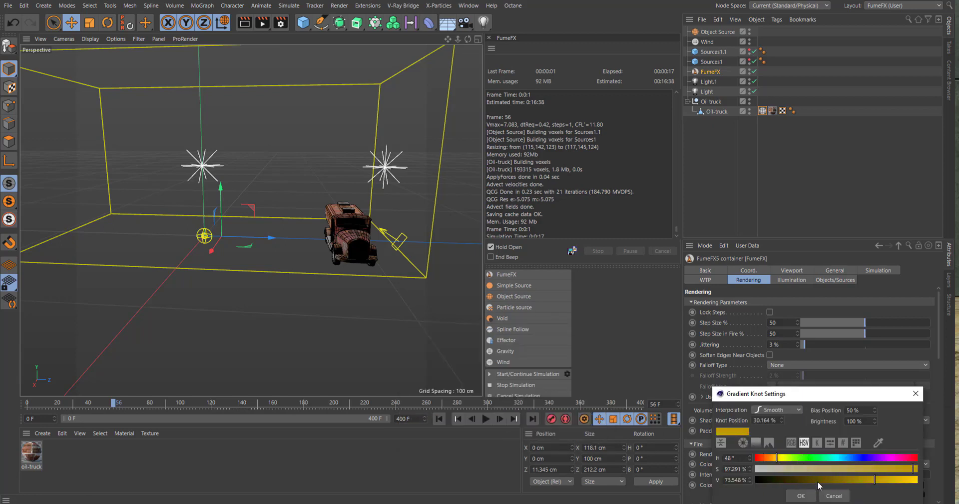
left_click_drag(875, 480, 917, 480)
left_click(917, 468)
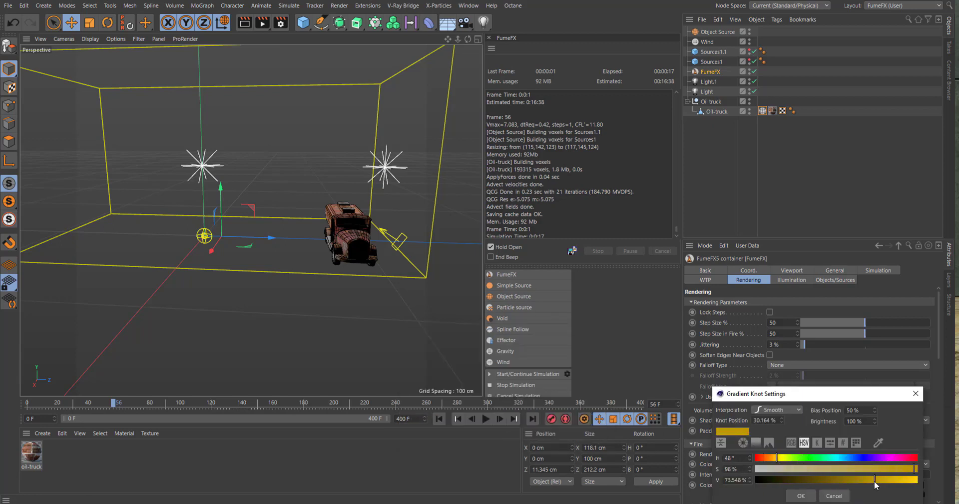
left_click(801, 496)
left_click_drag(939, 341, 951, 452)
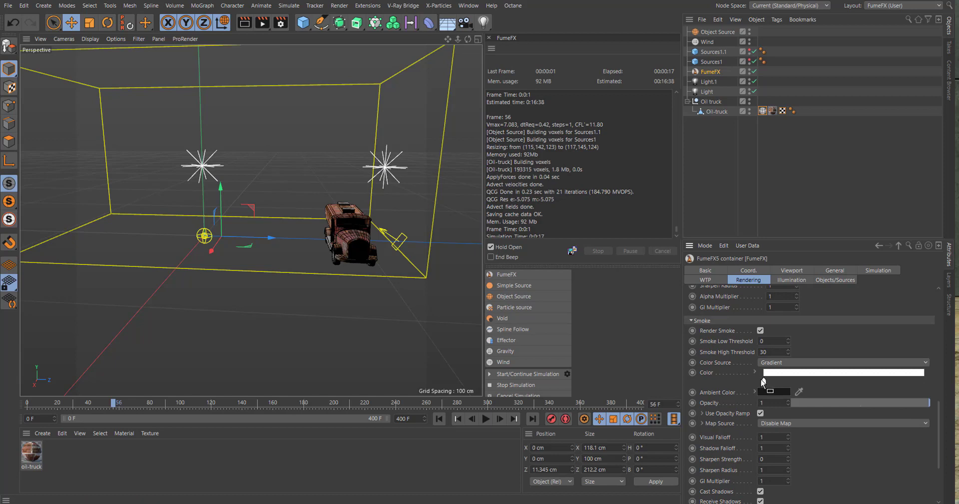
Darken the FumeFX smoke Color gradient knot to near-black.
double_click(764, 383)
left_click_drag(766, 413, 712, 412)
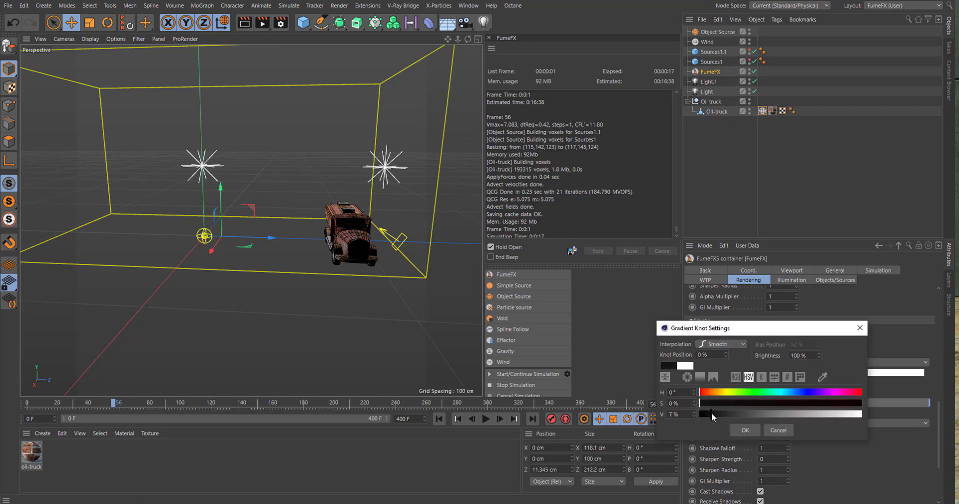
left_click(745, 430)
Set the FumeFX smoke opacity to 20.
left_click(764, 402)
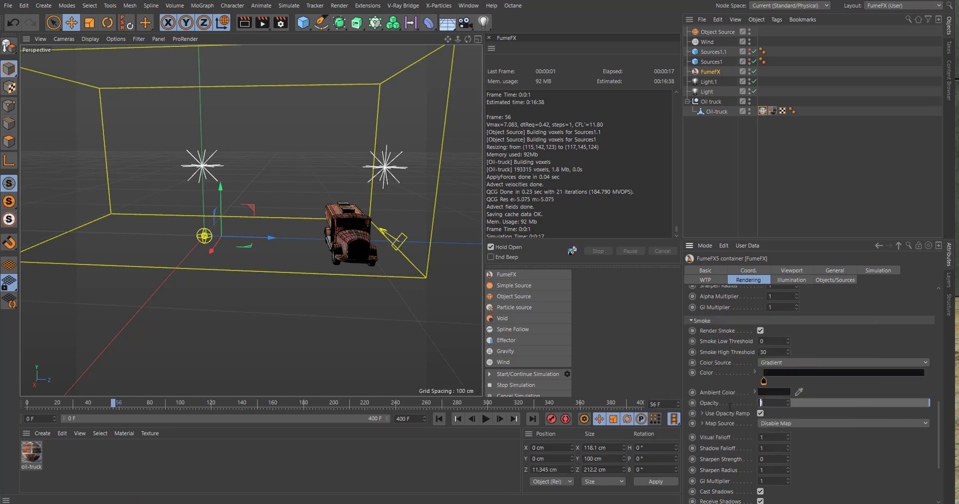
type("20")
key("Return")
left_click_drag(939, 435, 937, 322)
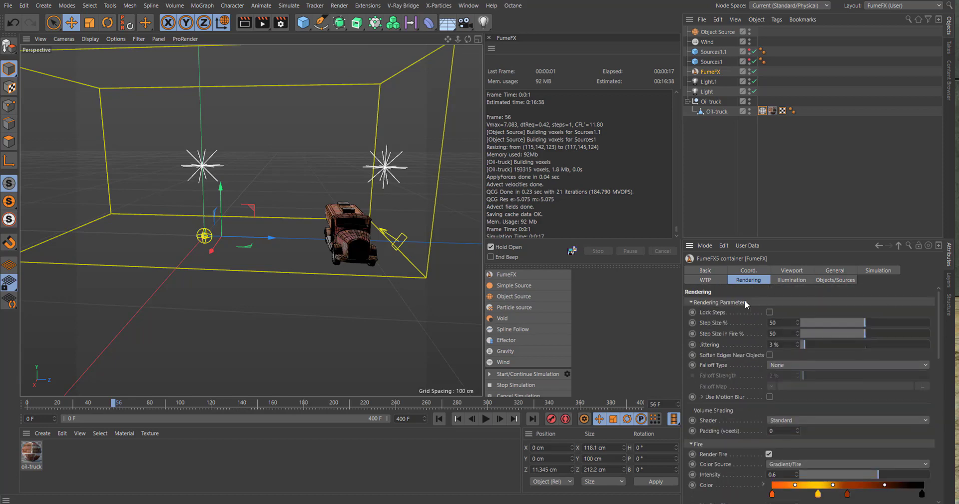
Review FumeFX General settings: 0.6 cm spacing, output frames 0–400, Truck_BURN cache paths.
left_click(692, 303)
left_click(837, 269)
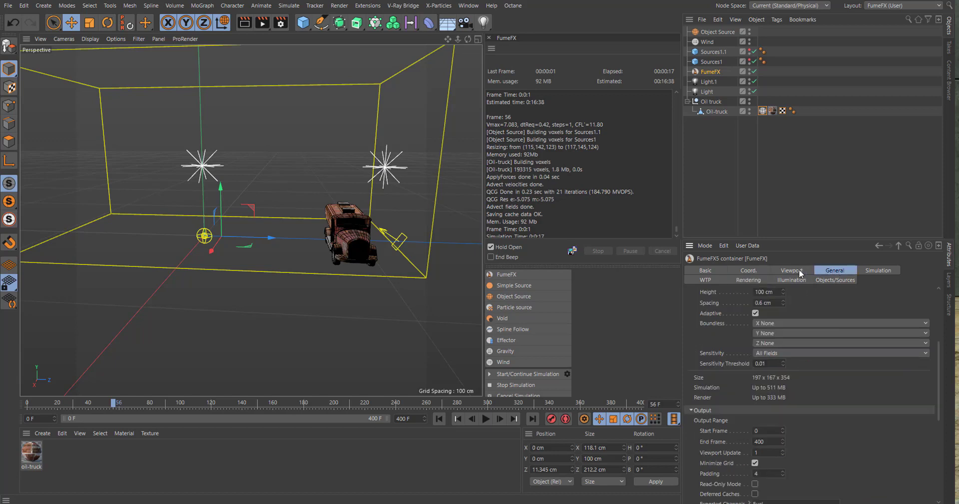
scroll(931, 372, "down", 8)
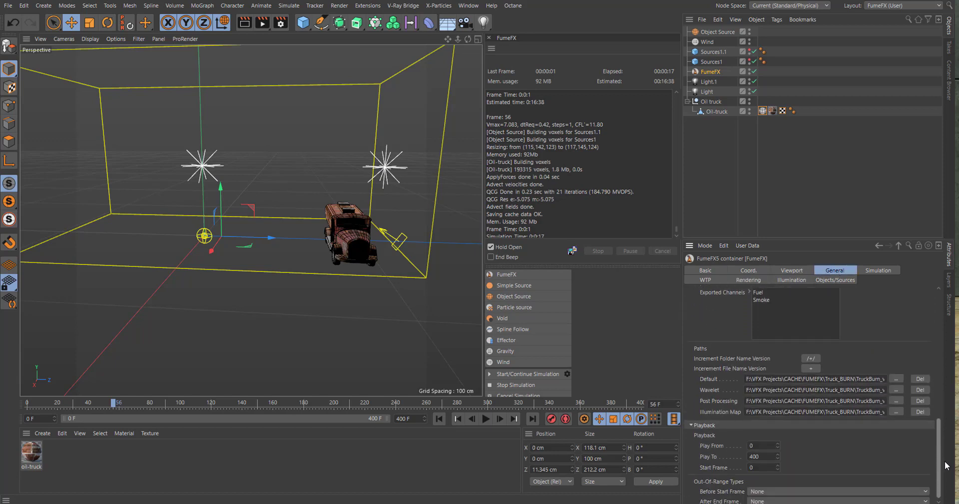
scroll(937, 425, "up", 5)
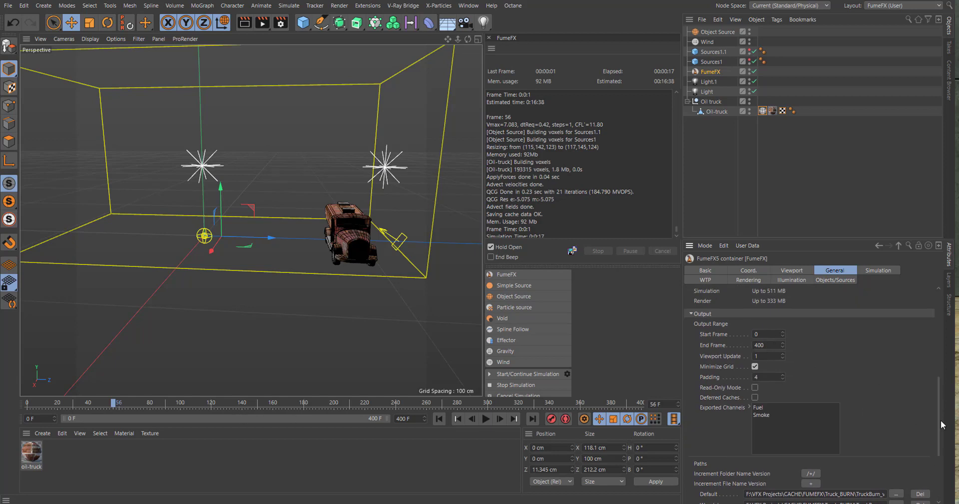
scroll(940, 407, "down", 3)
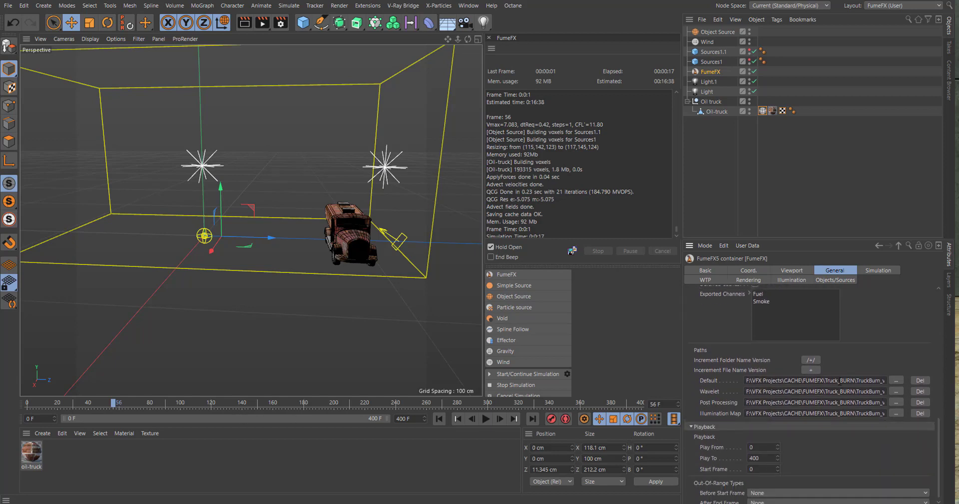
scroll(947, 445, "up", 6)
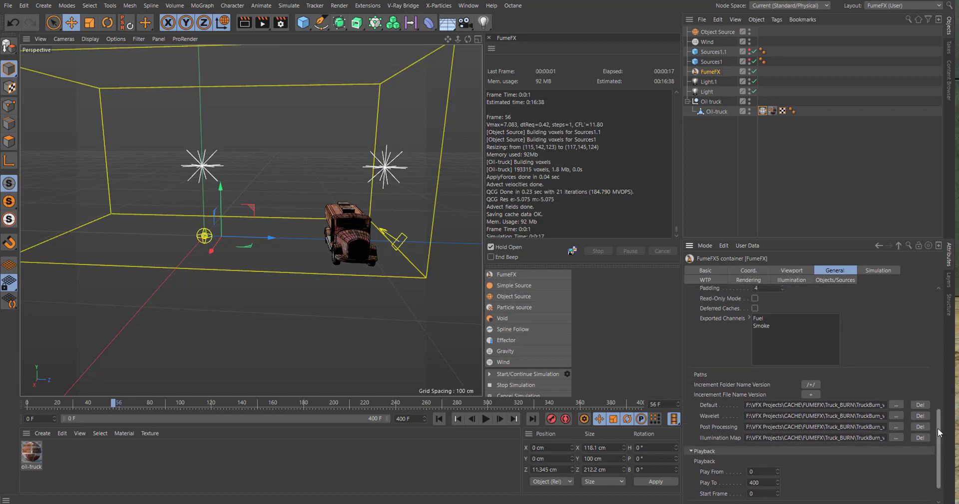
scroll(941, 352, "up", 3)
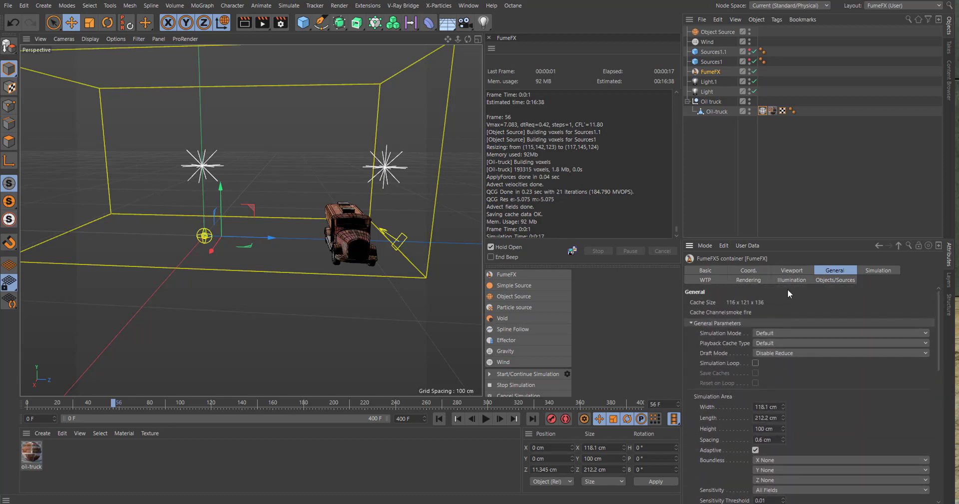
Raise FumeFX simulation Quality to 10 and lower Time Scale to 0.9.
left_click(874, 270)
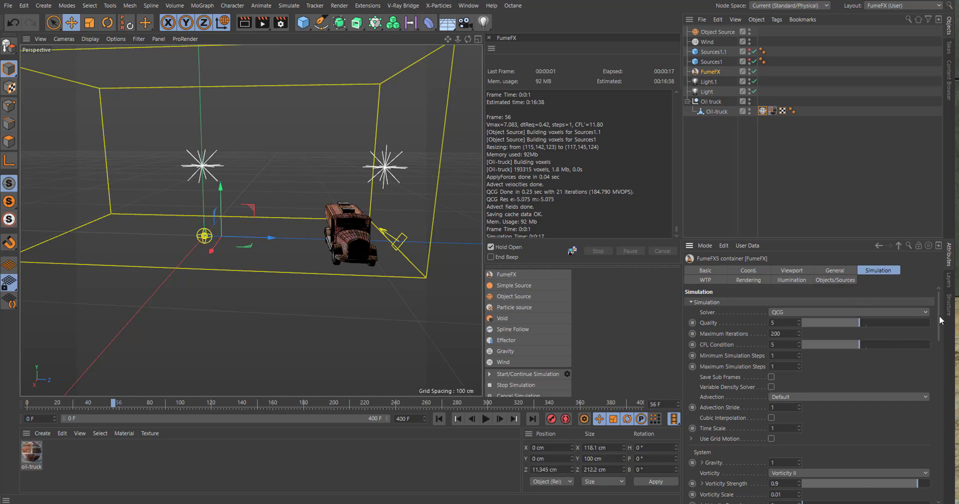
left_click_drag(866, 322, 927, 322)
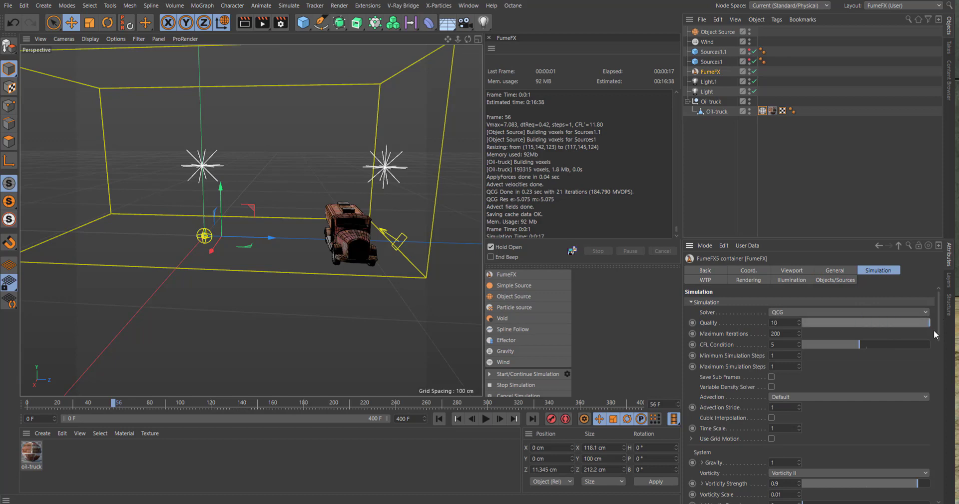
scroll(938, 328, "down", 5)
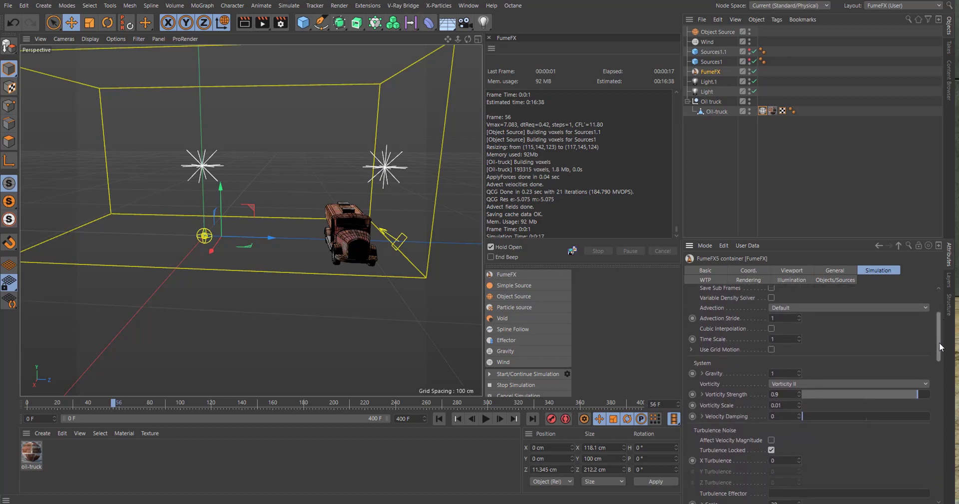
left_click(786, 334)
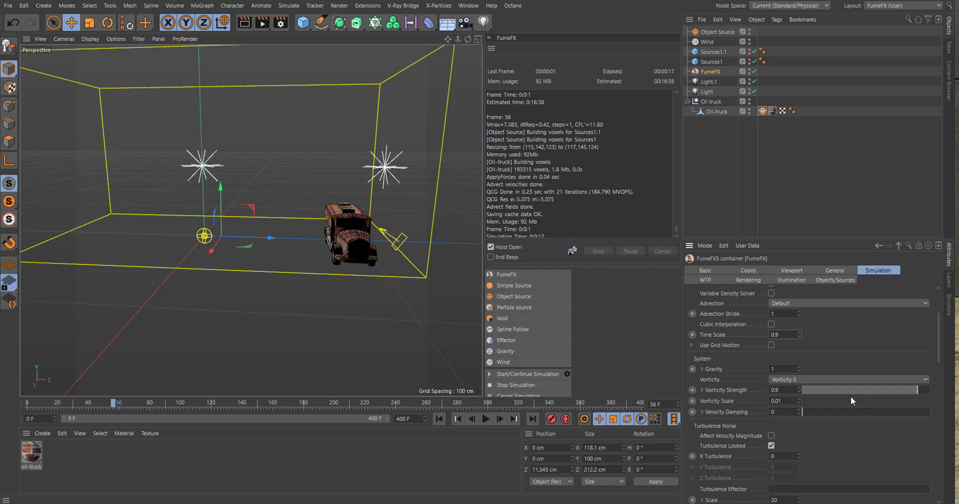
Set turbulence to X 0.03, Scale 35 and 5 Detail Levels.
scroll(940, 350, "down", 3)
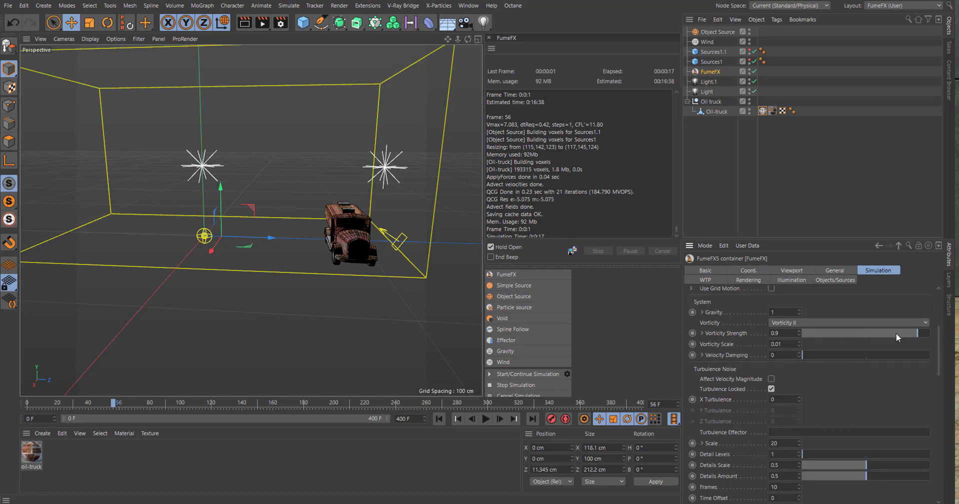
scroll(865, 351, "down", 3)
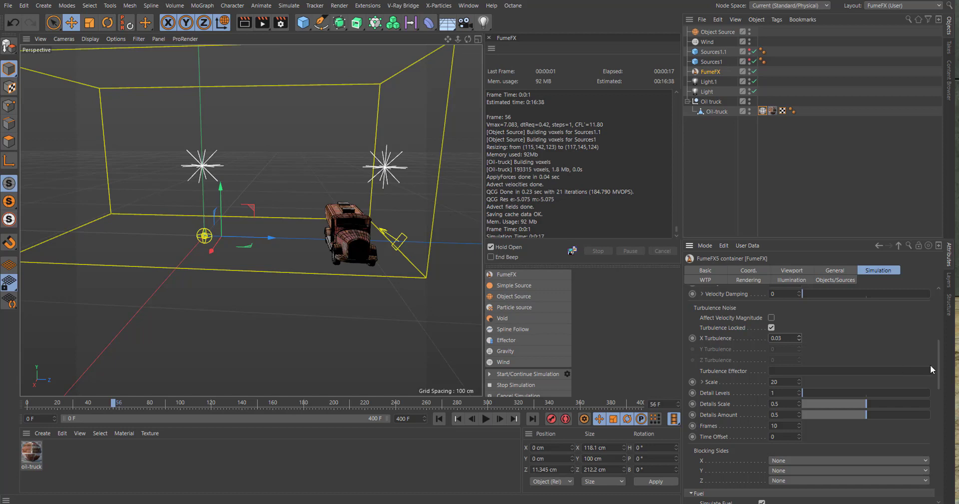
left_click_drag(788, 382, 745, 385)
type("35")
key("Return")
left_click_drag(835, 392, 949, 398)
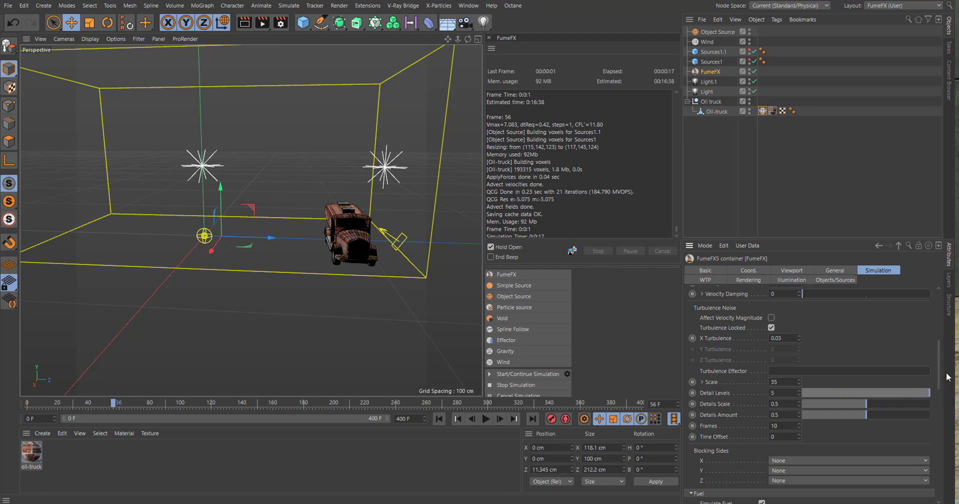
scroll(939, 370, "down", 5)
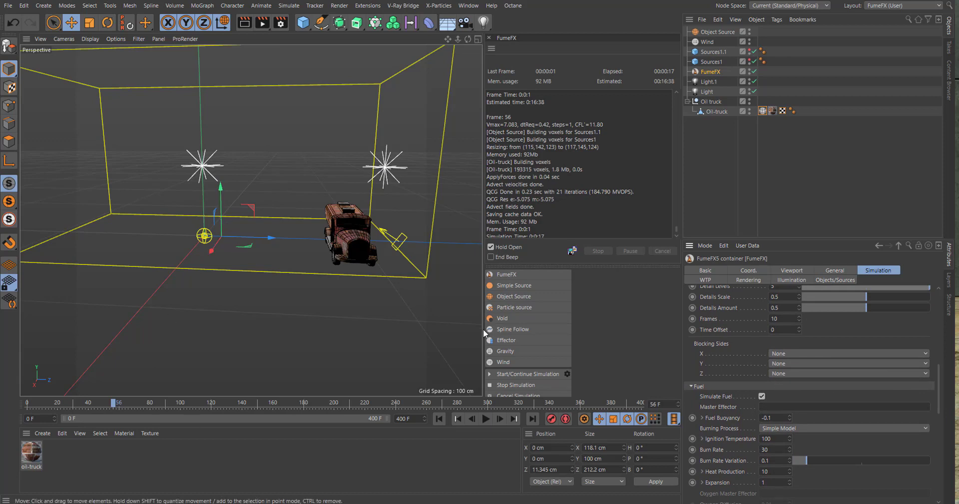
Block the container's -Y side and bring back the General settings.
left_click(796, 364)
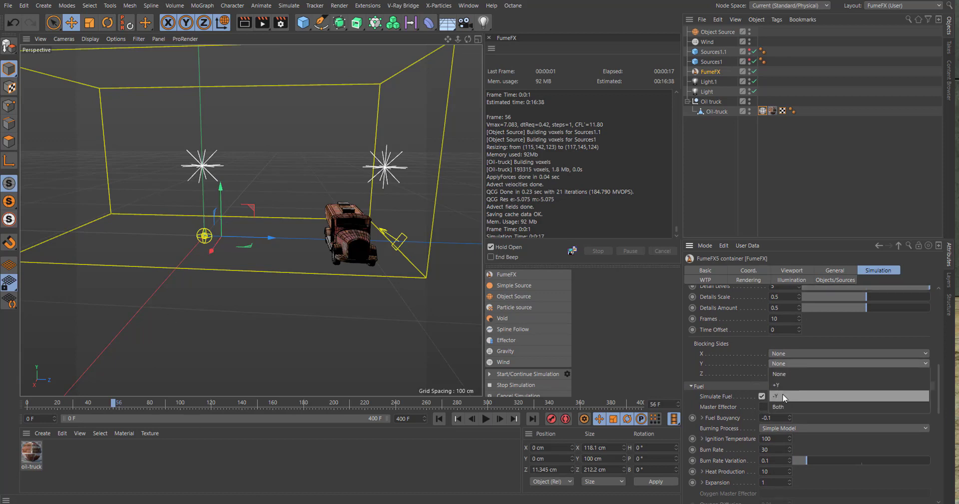
left_click(799, 396)
scroll(937, 380, "down", 1)
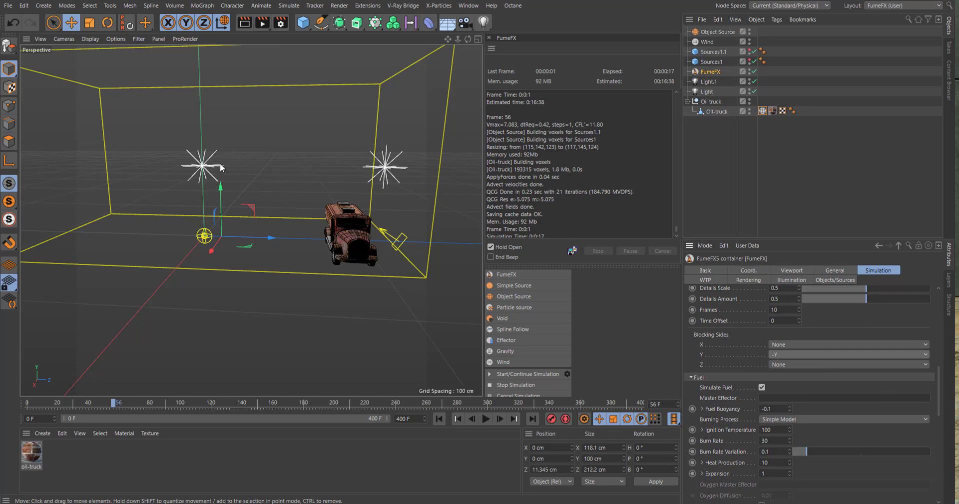
left_click(824, 272)
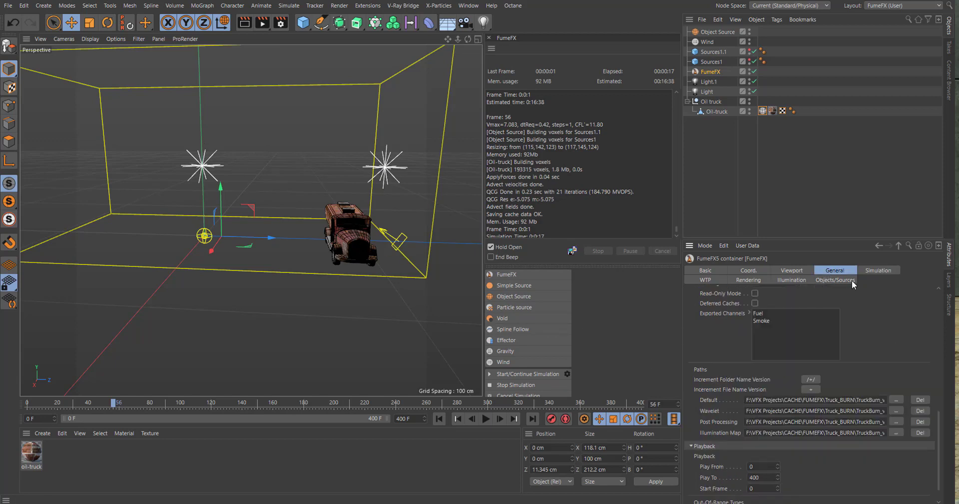
Make the Simulation Area boundless along +Y, then scroll the Simulation settings down to Fuel.
left_click_drag(940, 429, 940, 337)
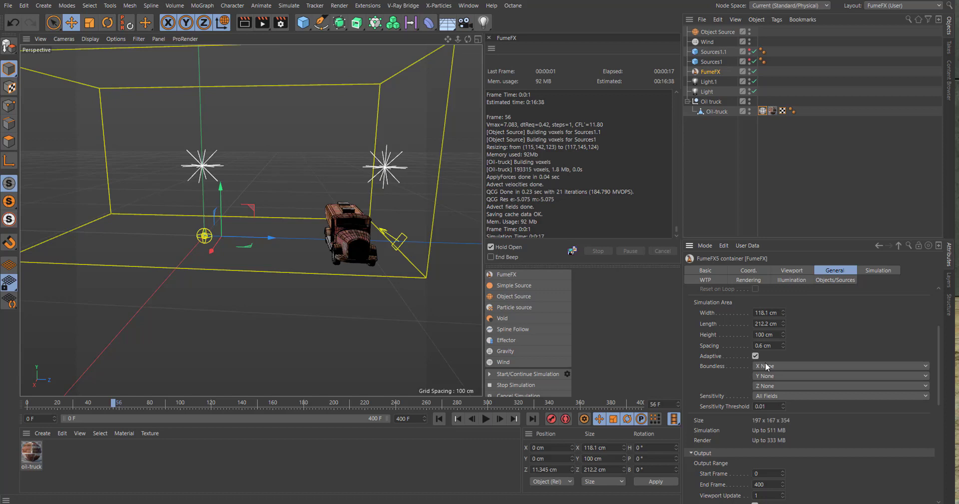
left_click(770, 375)
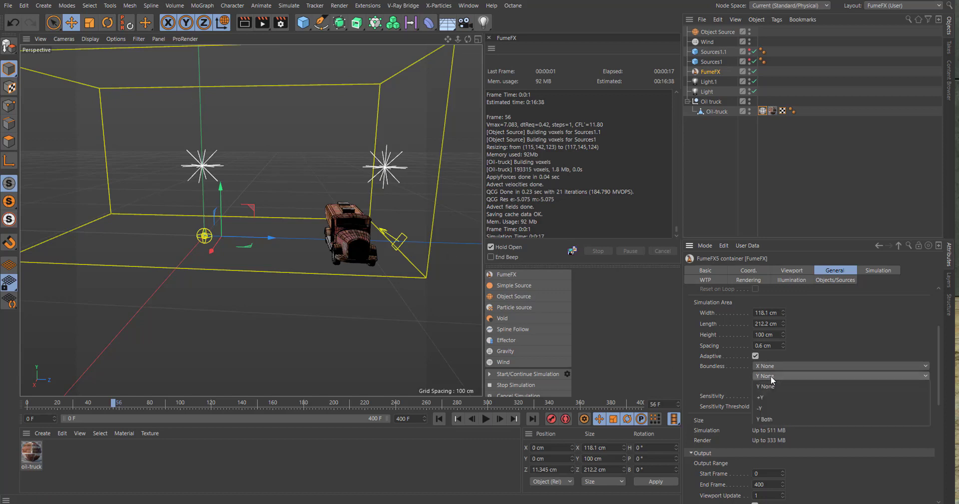
left_click(780, 398)
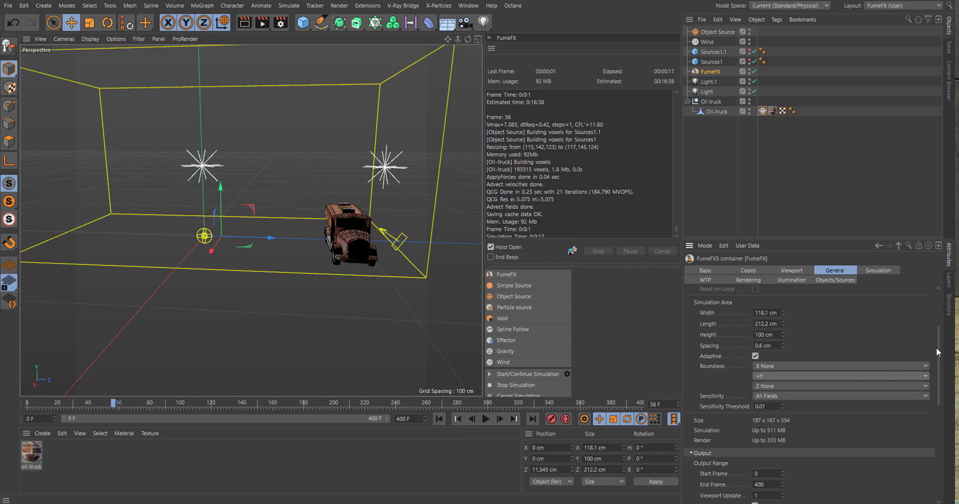
left_click(867, 271)
left_click_drag(943, 347, 951, 395)
scroll(875, 405, "down", 5)
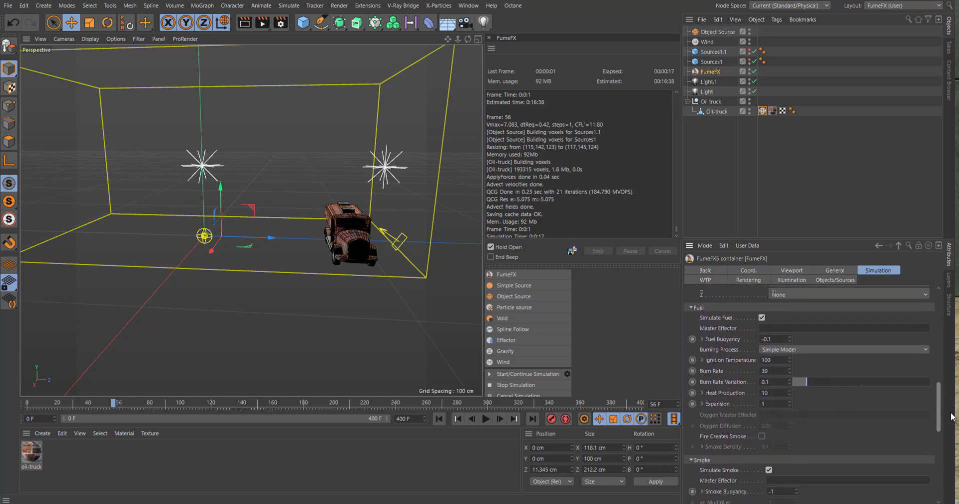
Set Burn Rate Variation to 1 and make fire create smoke at density 30.
left_click_drag(793, 373, 934, 376)
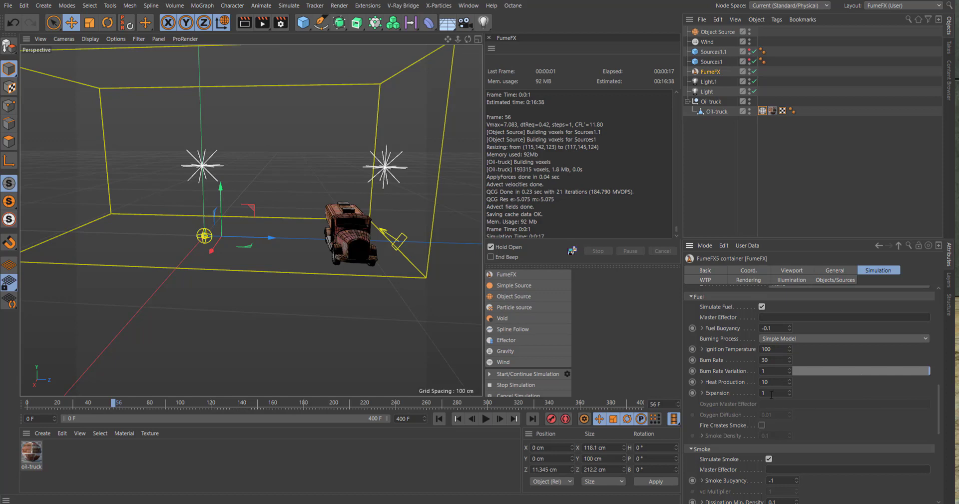
left_click(762, 424)
left_click(767, 435)
type("30")
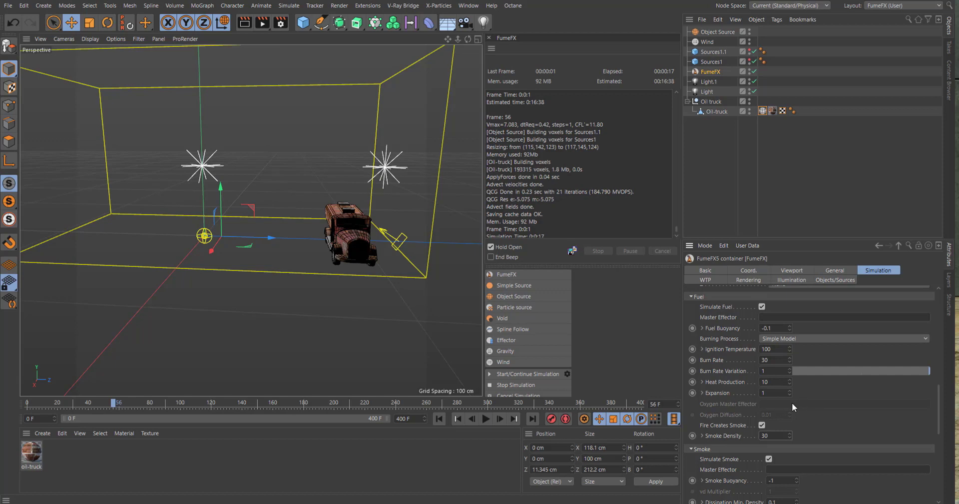
Set fuel Expansion to 1.3 and Heat Production to 12.
left_click(767, 393)
type("1.3")
left_click(777, 382)
type("1")
left_click(779, 360)
Run the FumeFX simulation from scratch and stop it at frame 89.
left_click(488, 373)
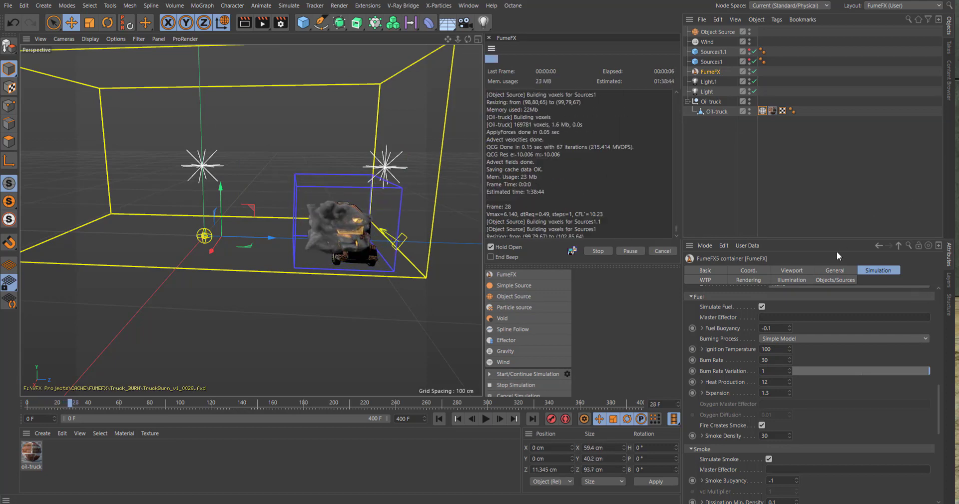
left_click(836, 270)
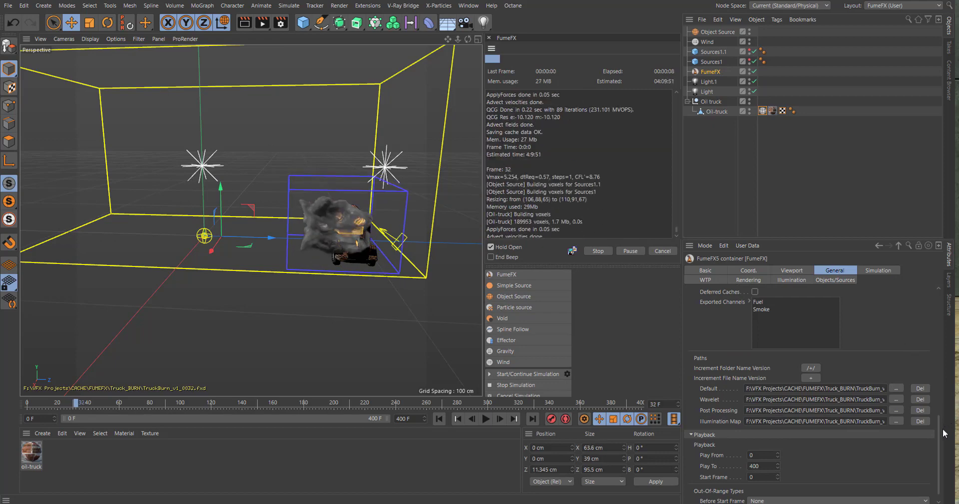
left_click_drag(941, 425, 942, 363)
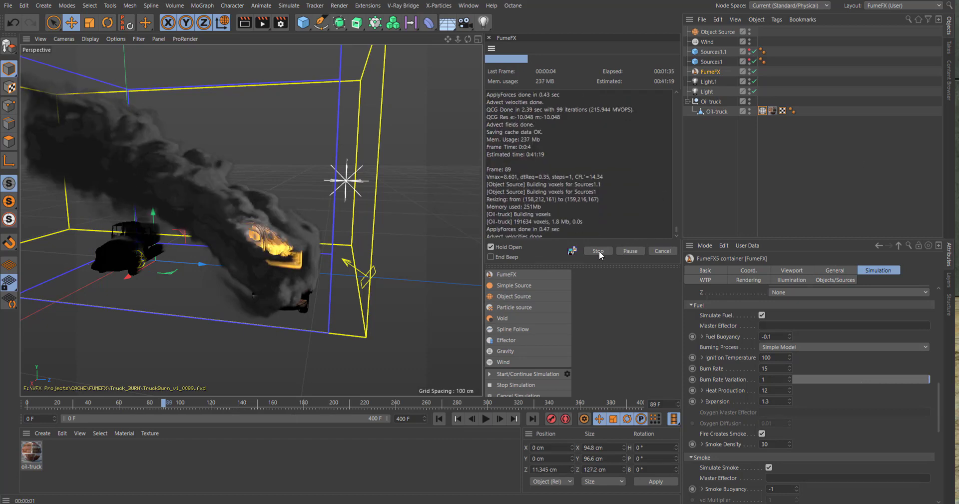
left_click(598, 251)
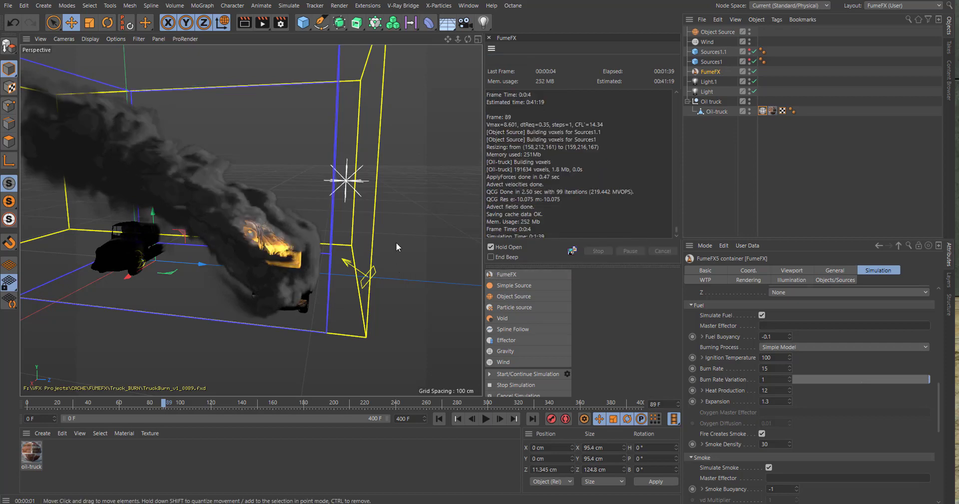
Render a viewport preview of the burning truck, then drop Burn Rate from 15 to 10.
left_click(244, 25)
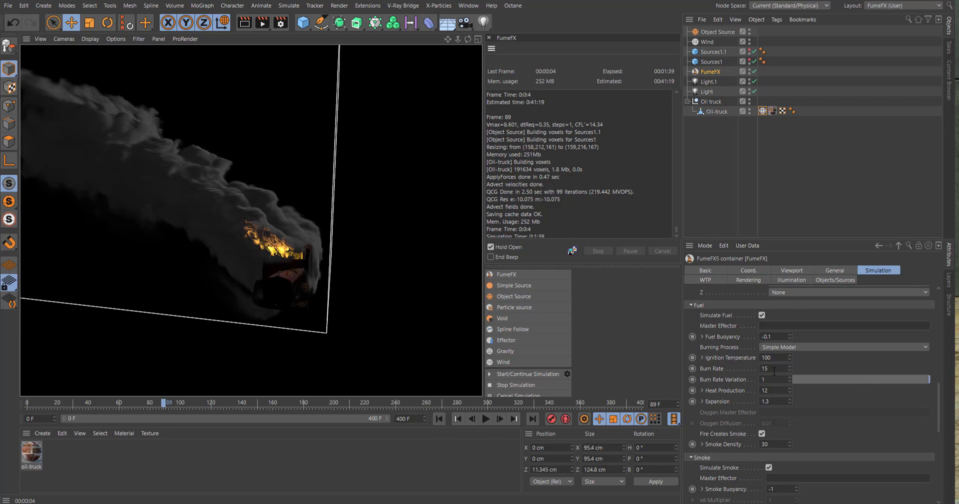
left_click(772, 367)
type("10")
Set the General grid Spacing to 0.4 cm and restart the simulation from frame 0.
left_click_drag(939, 392, 937, 340)
left_click(838, 270)
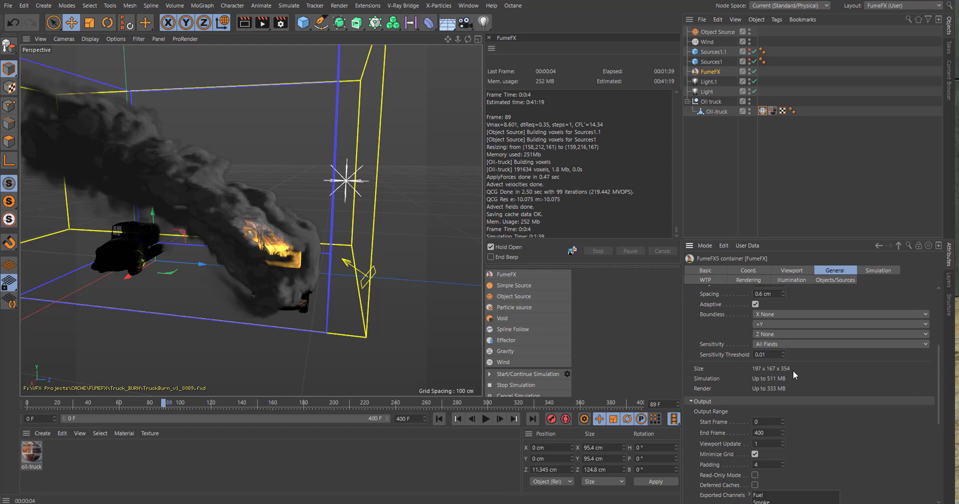
left_click(784, 295)
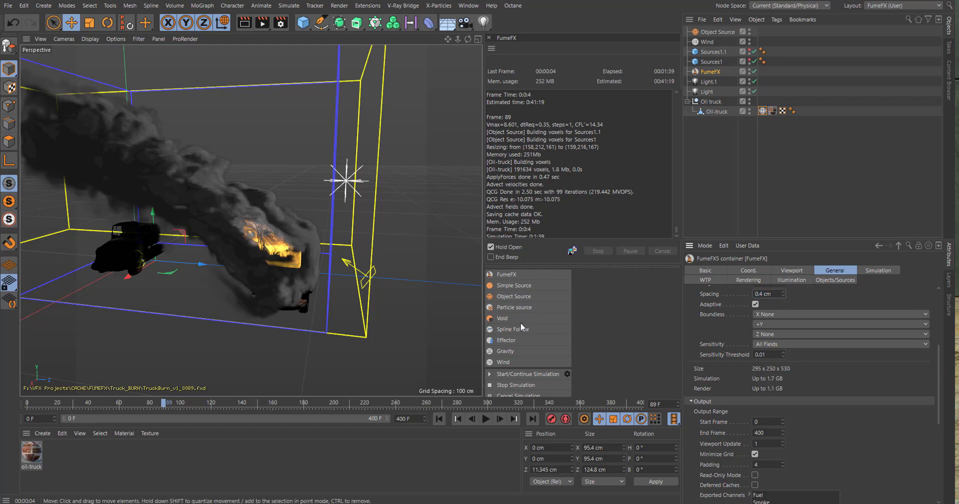
left_click(490, 373)
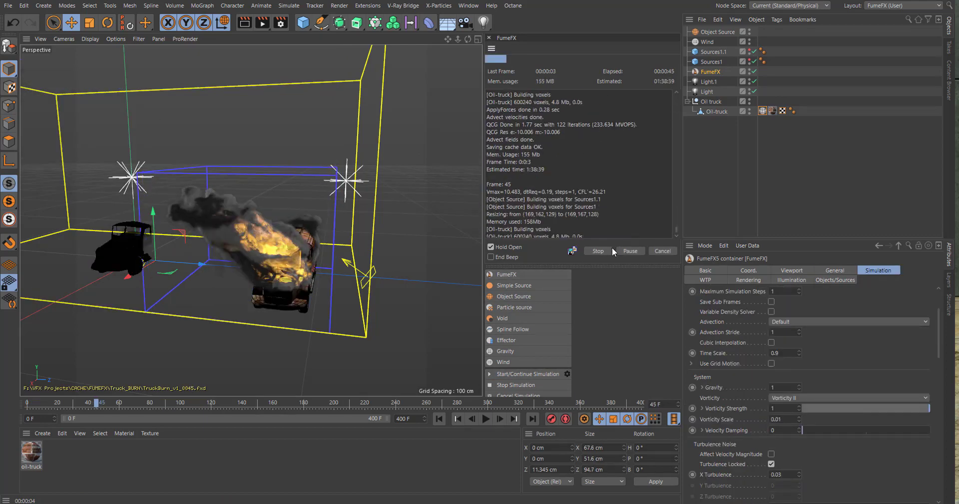
Stop the simulation at frame 45, render a Ctrl+R preview, then clear it.
left_click(600, 251)
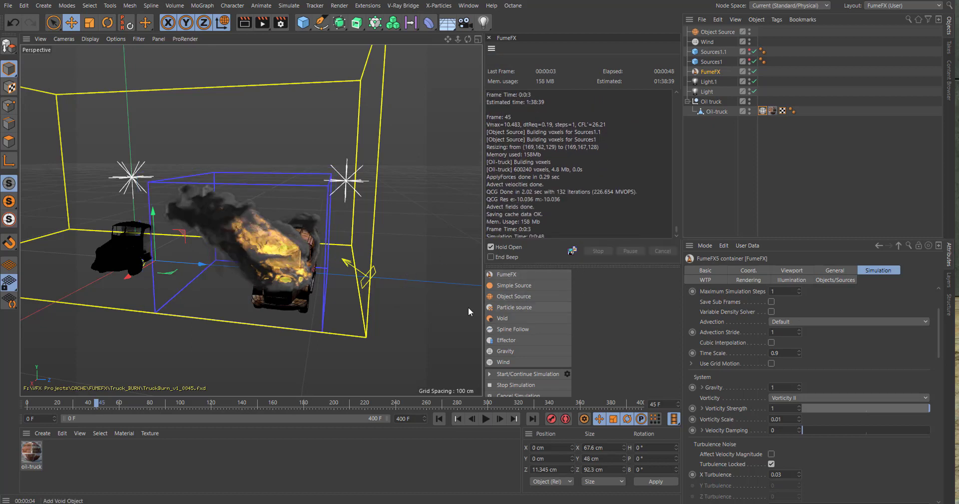
key("ctrl+r")
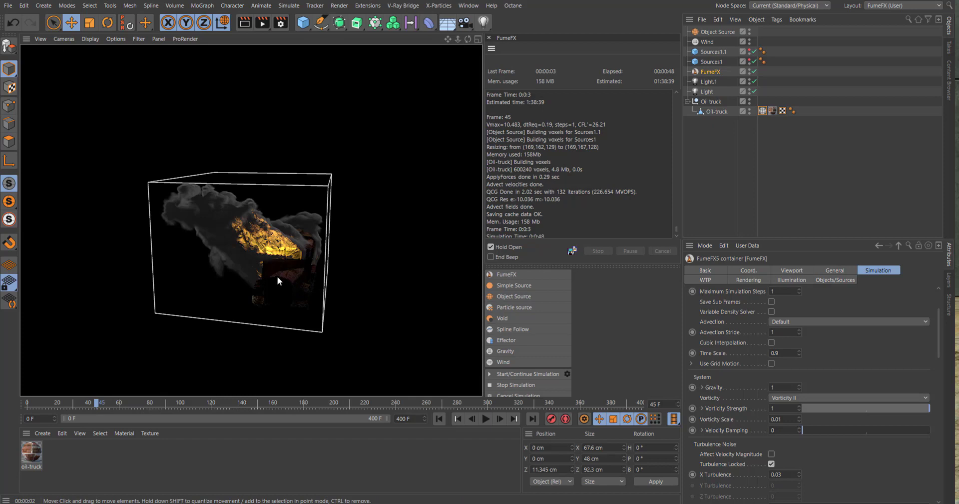
left_click(366, 216)
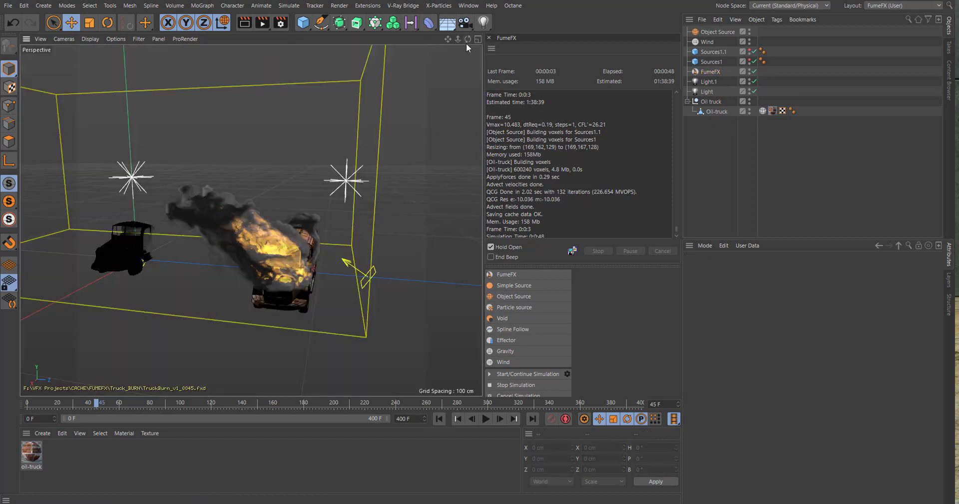
Add a new light and move it up and to the side of the truck.
mouse_move(466, 43)
left_mouse_down()
mouse_move(448, 52)
mouse_move(466, 37)
mouse_move(461, 30)
left_mouse_up()
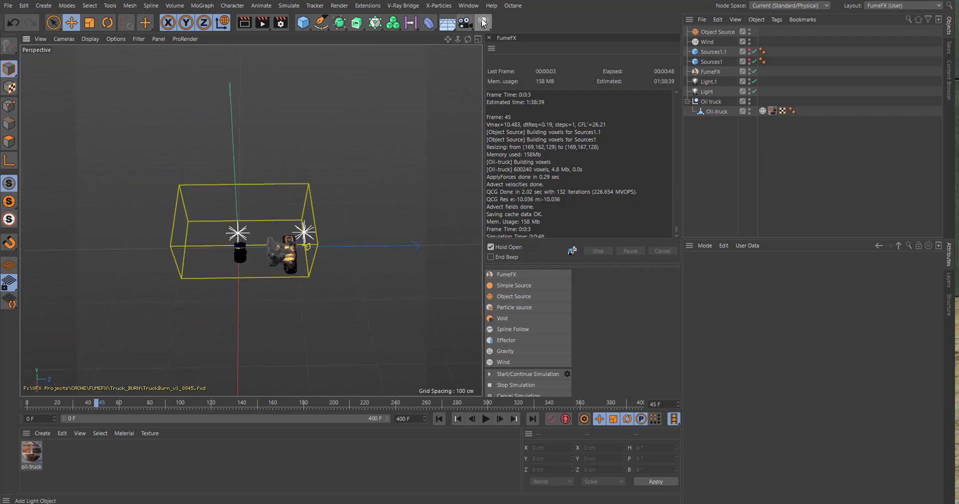
left_click(484, 22)
left_click_drag(237, 207, 283, 280)
scroll(290, 250, "up", 5)
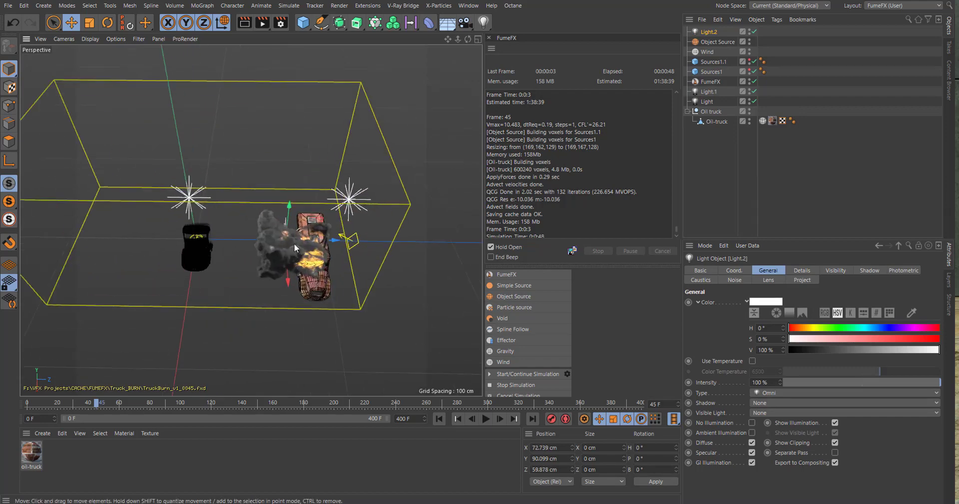
left_click_drag(293, 243, 320, 316, "alt")
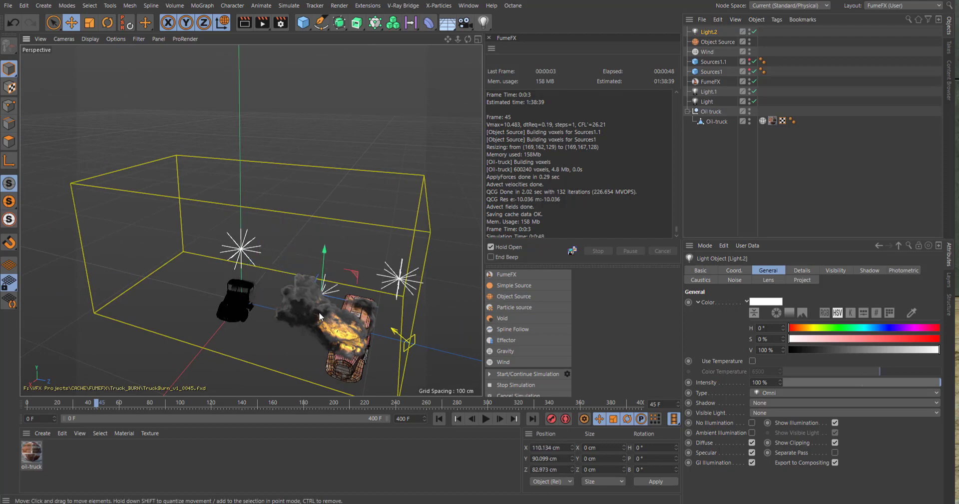
Reposition the light in the Top view and set shadow Jittering to 20%.
middle_click(335, 286)
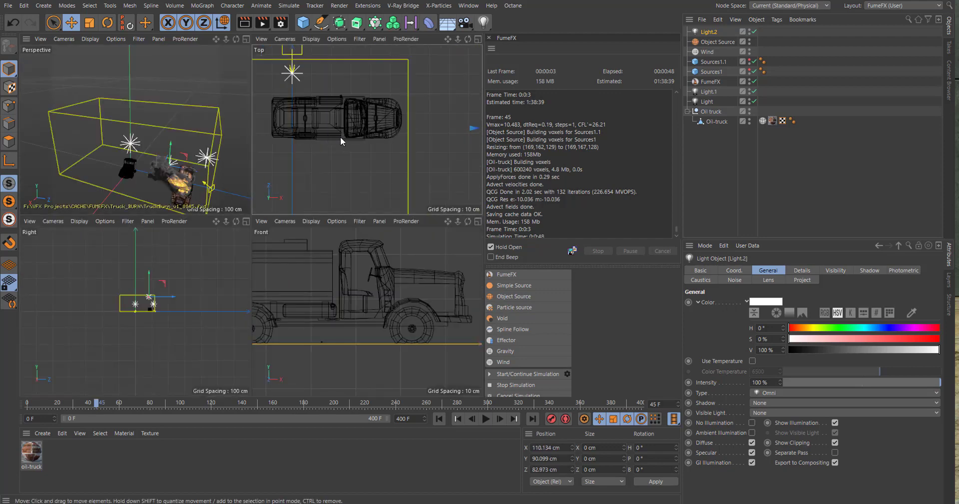
middle_click(341, 136)
scroll(299, 199, "down", 5)
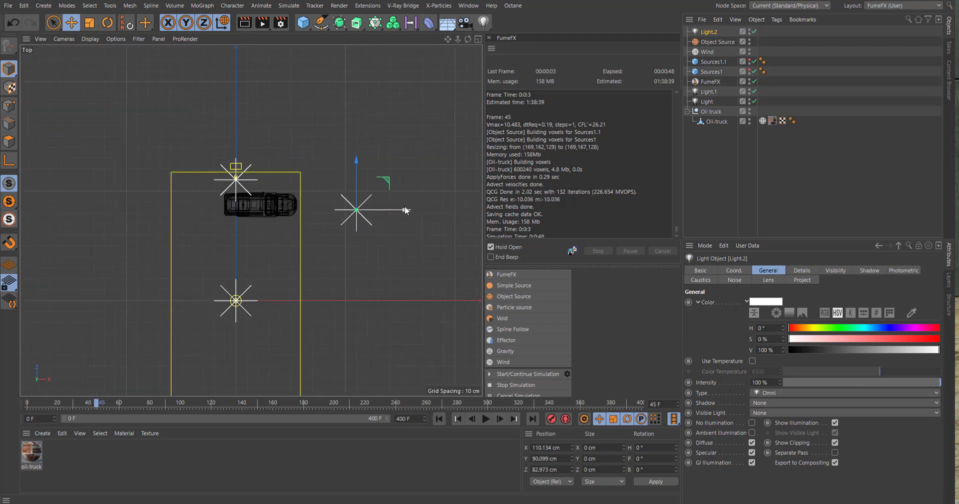
left_click_drag(407, 210, 367, 213)
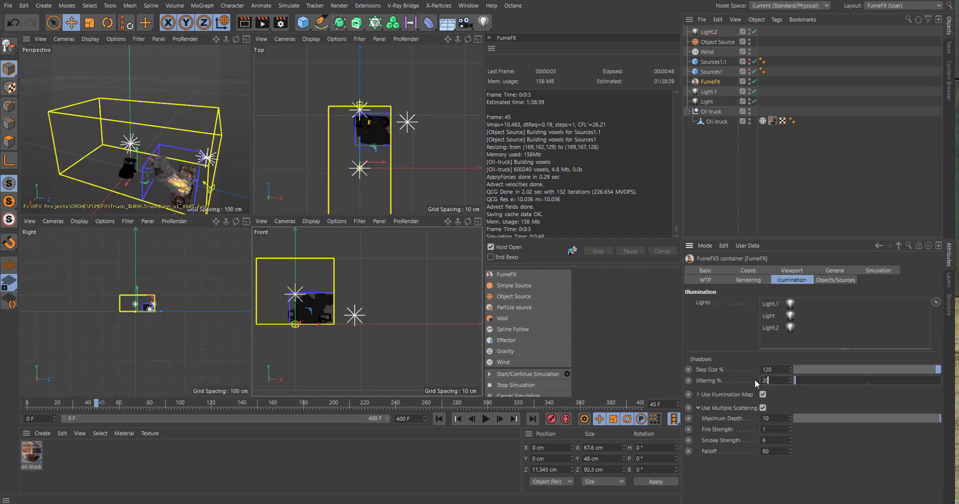
key("Return")
middle_click(150, 125)
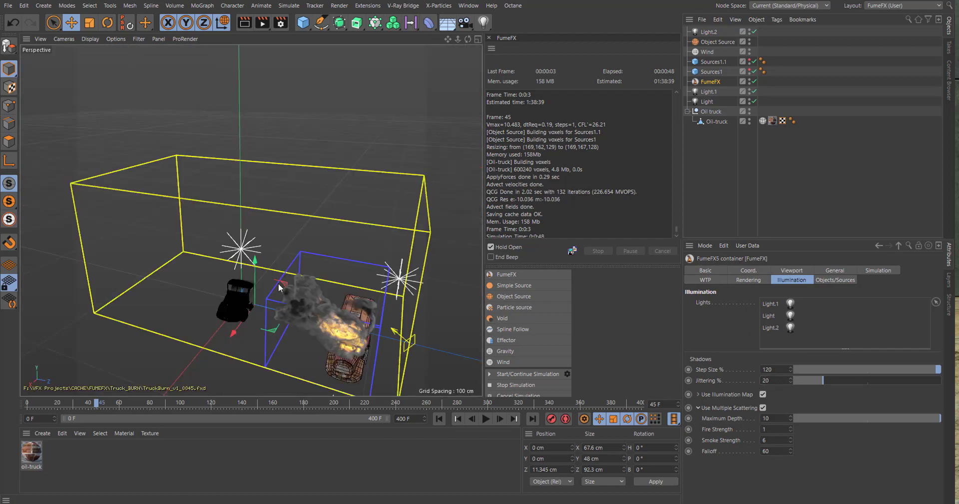
scroll(461, 61, "up", 4)
scroll(461, 61, "up", 6)
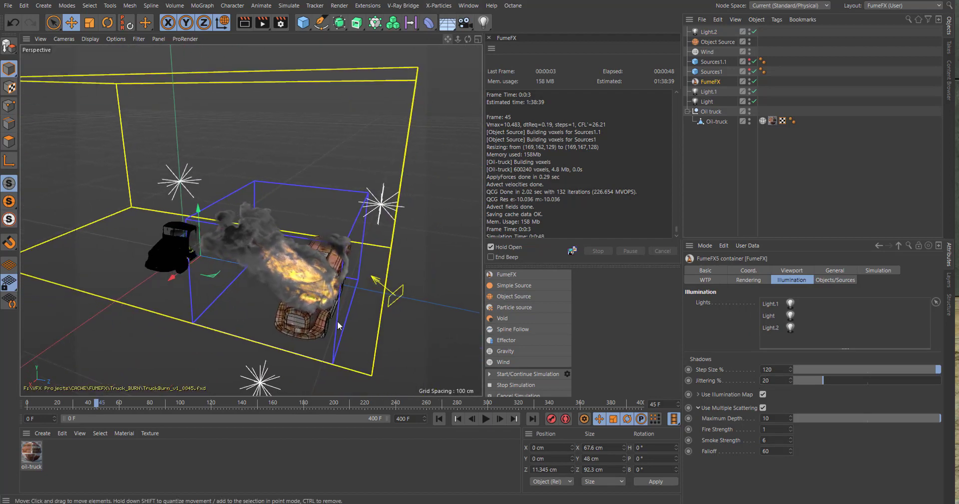
left_click(244, 24)
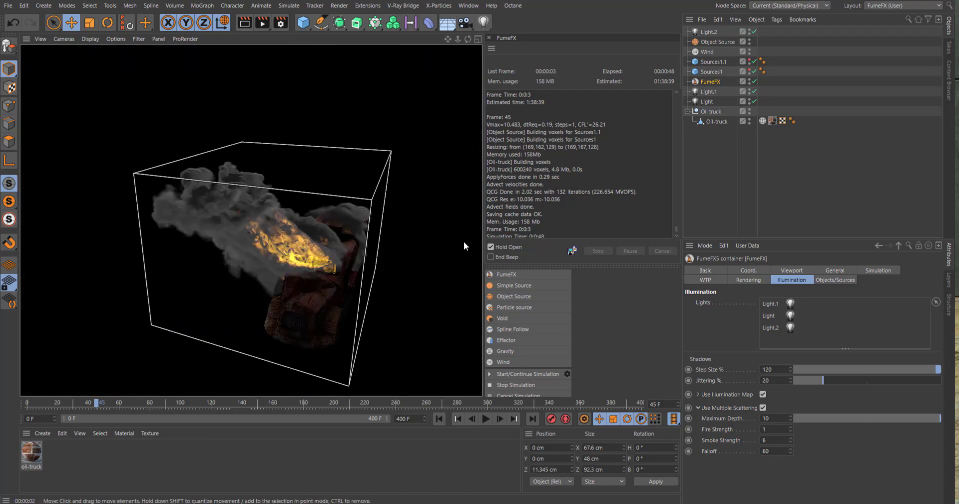
left_click(409, 284)
left_click_drag(306, 275, 350, 270, "alt")
left_click(262, 23)
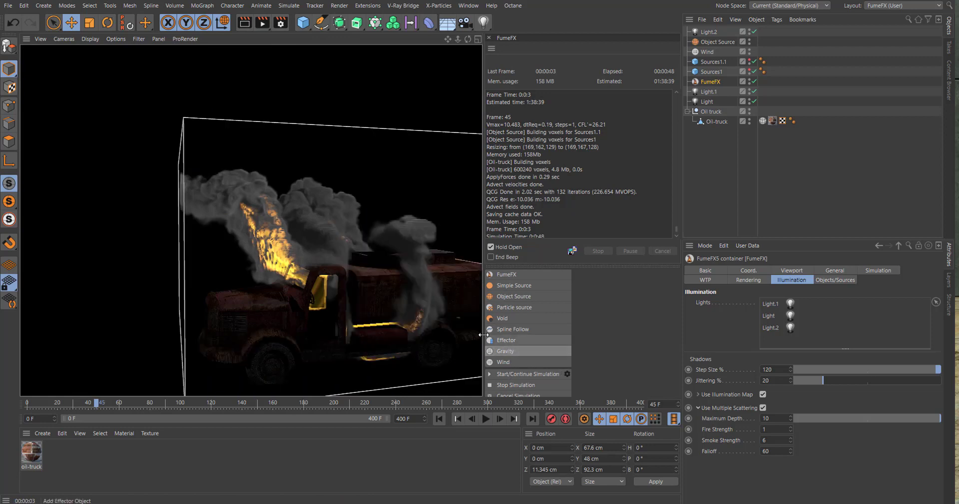
left_click_drag(352, 247, 398, 249, "alt")
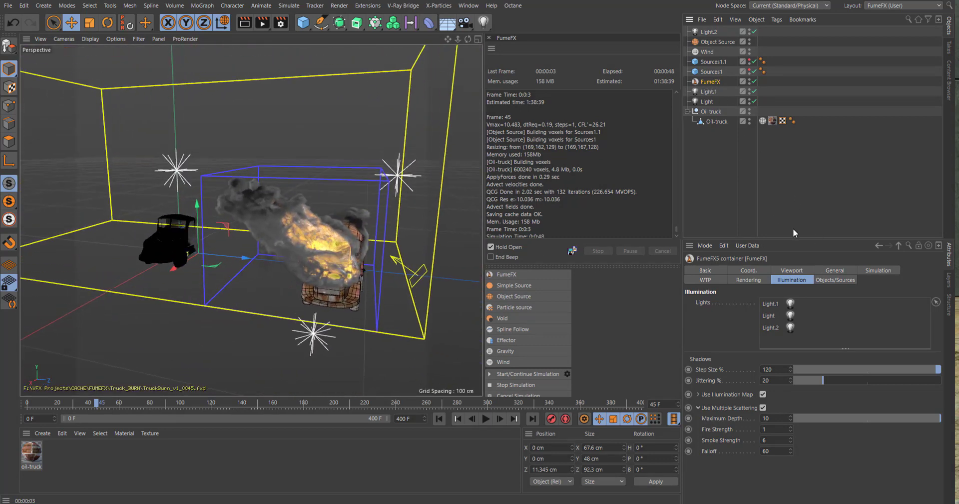
Lower FumeFX grid Spacing from 0.4 to 0.3 cm, then down to 0.2 cm.
left_click(846, 271)
scroll(873, 272, "down", 3)
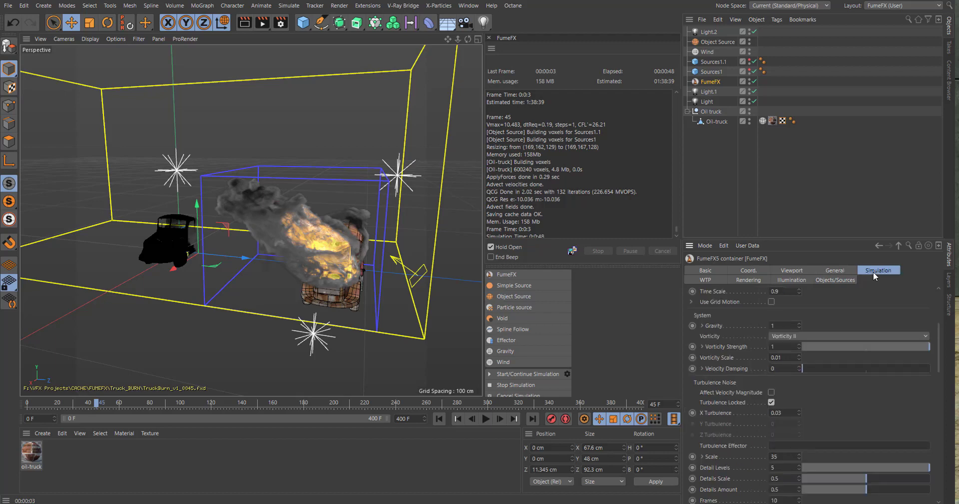
scroll(849, 353, "up", 1)
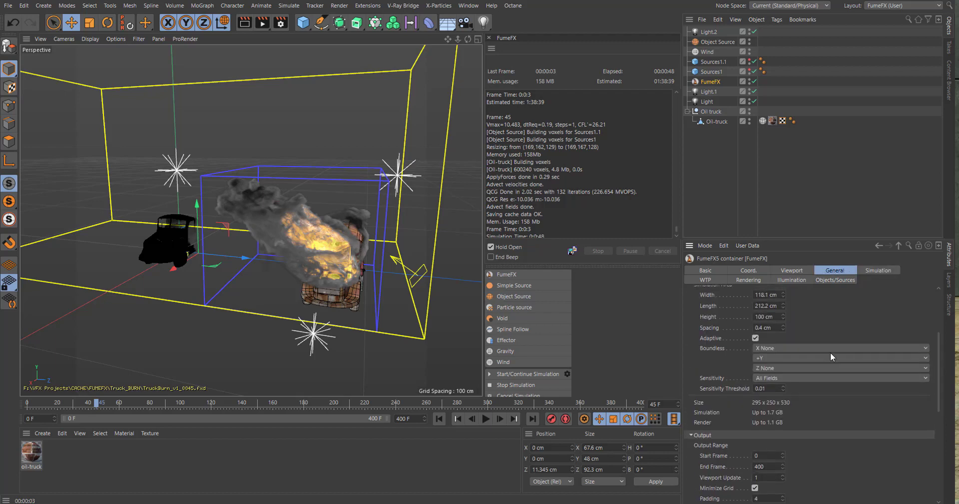
double_click(770, 328)
type("0.3")
key("Return")
scroll(782, 328, "down", 1)
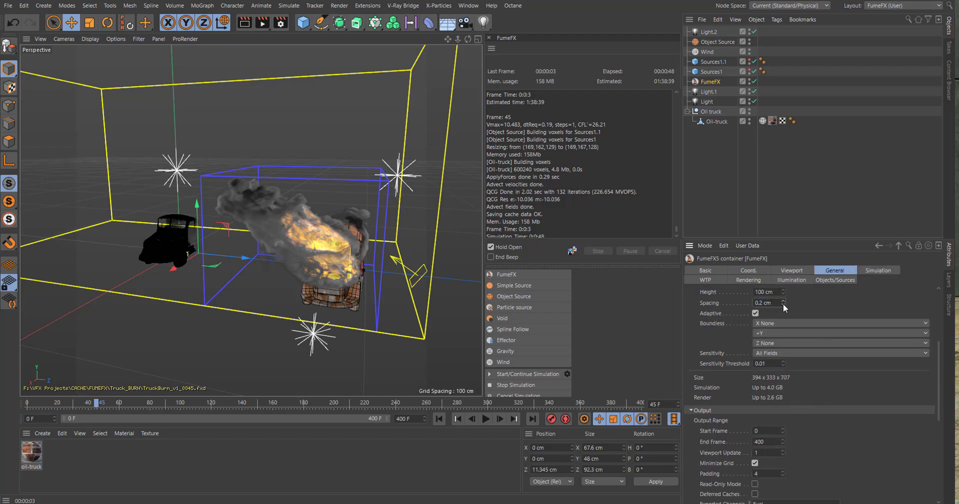
left_click(783, 304)
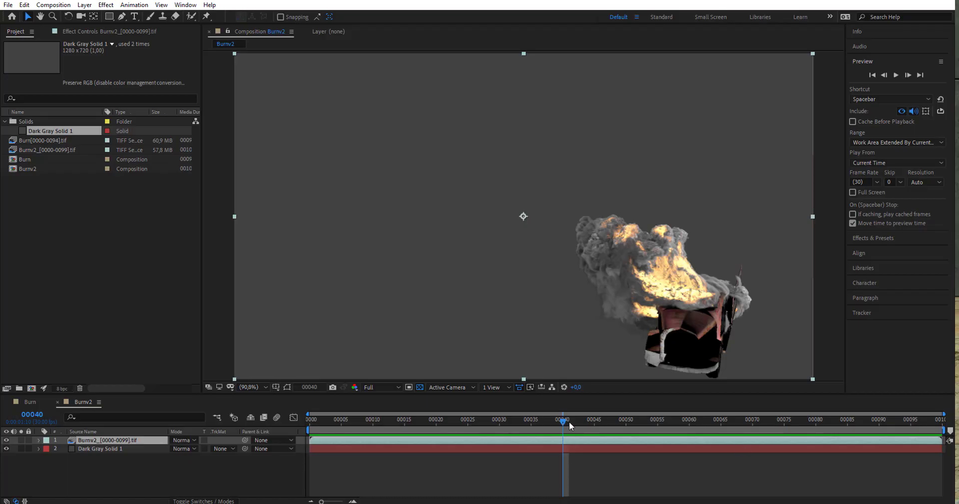
Preview the Burnv2 fire sequence from frame 0 and stop it at frame 47.
left_click(550, 426)
key("Home")
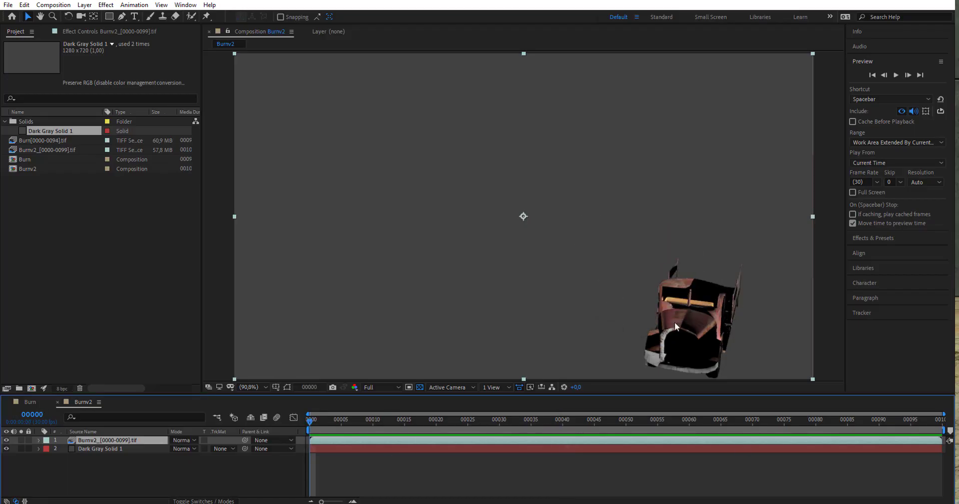
key("space")
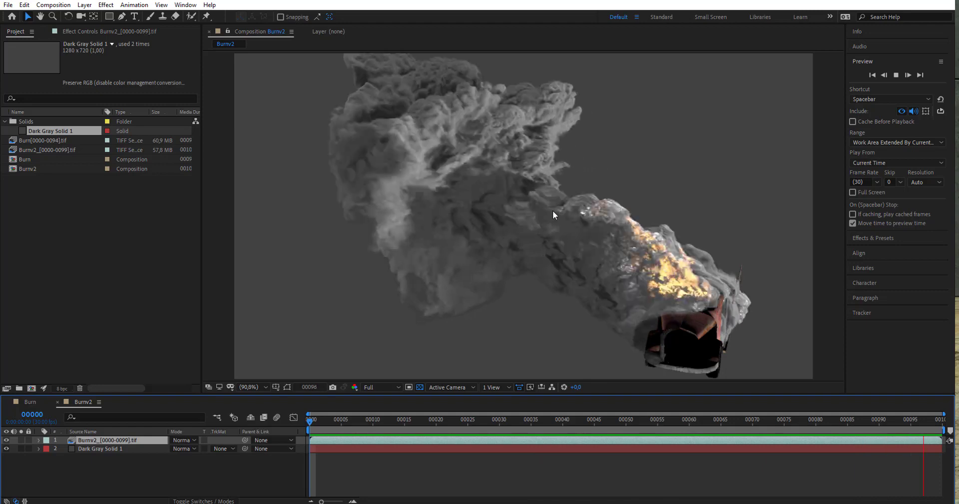
key("space")
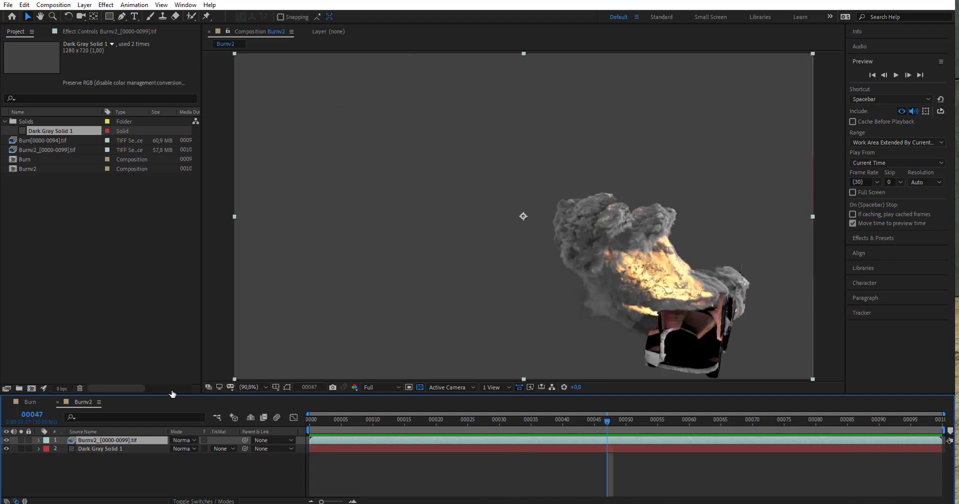
Apply Curves to the Burnv2 layer with darkened shadows and lifted highlights, then scrub to check.
left_click(107, 5)
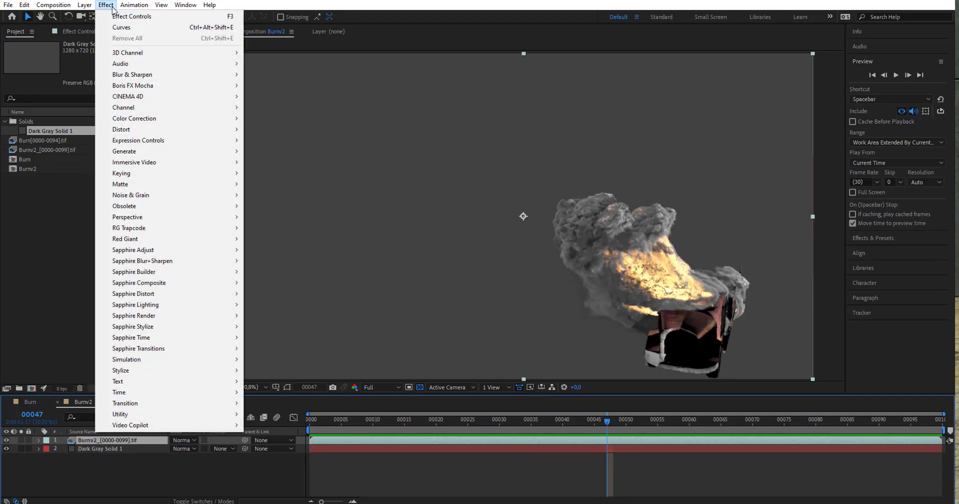
left_click(122, 26)
left_click_drag(50, 190, 53, 198)
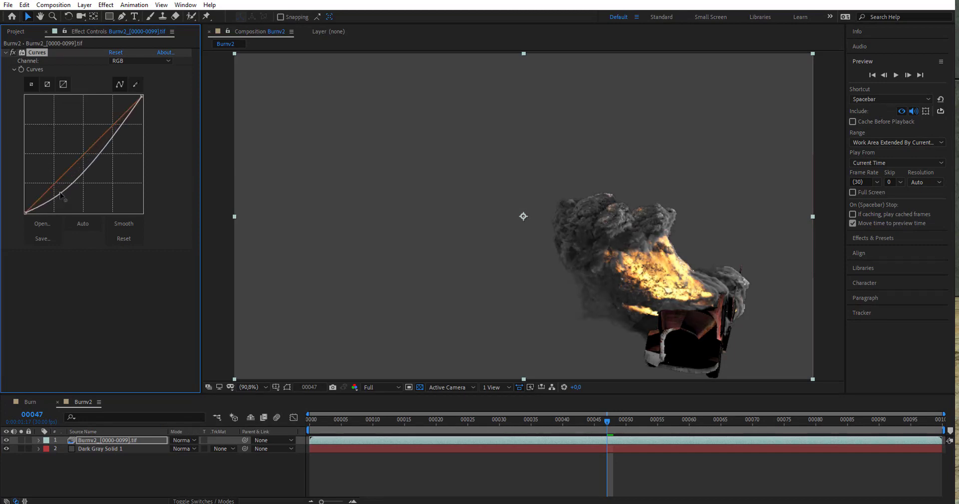
left_click_drag(116, 135, 108, 120)
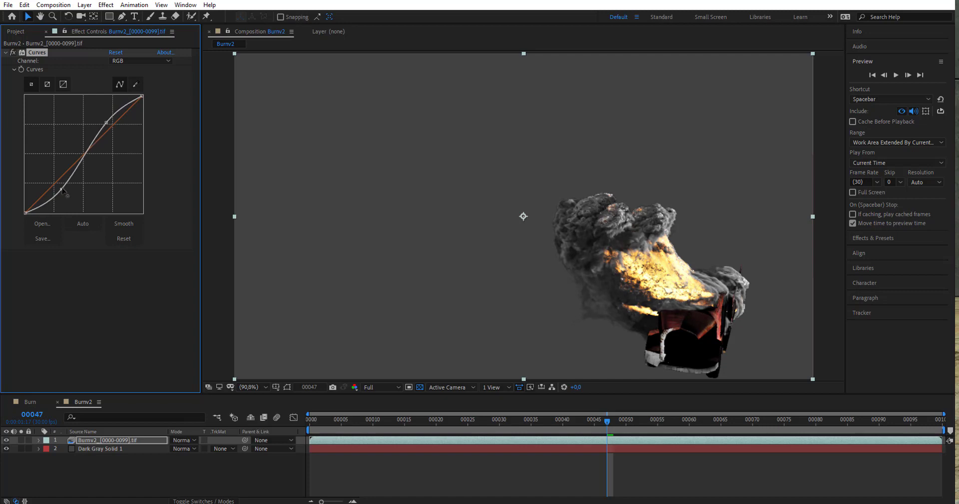
left_click_drag(62, 190, 61, 189)
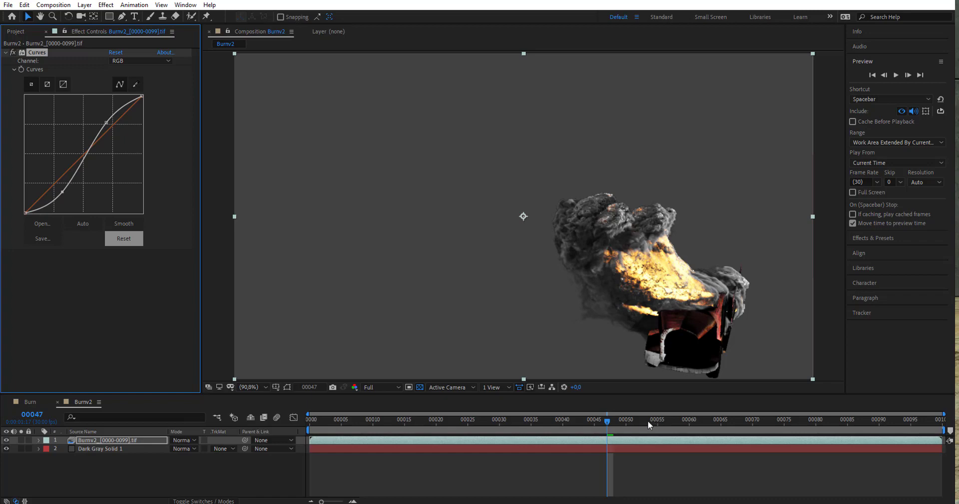
mouse_move(649, 421)
left_mouse_down()
mouse_move(448, 413)
mouse_move(633, 421)
left_mouse_up()
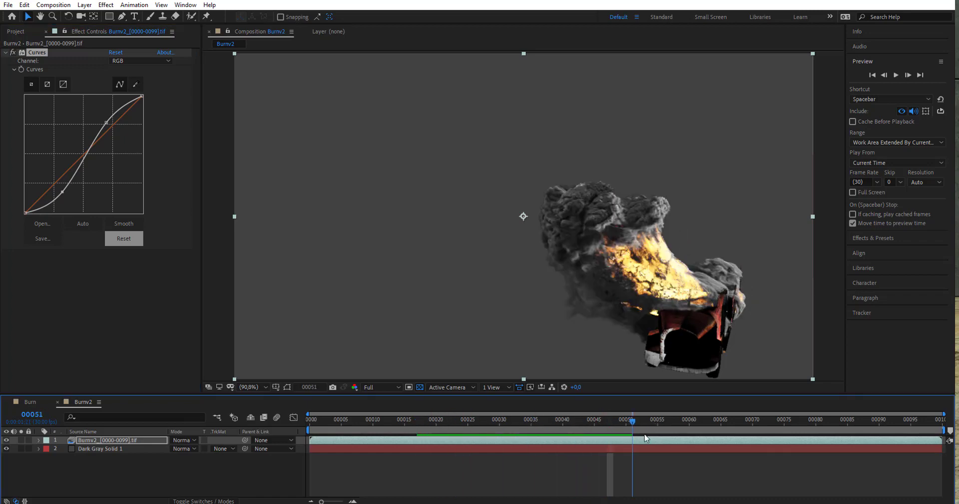
key("space")
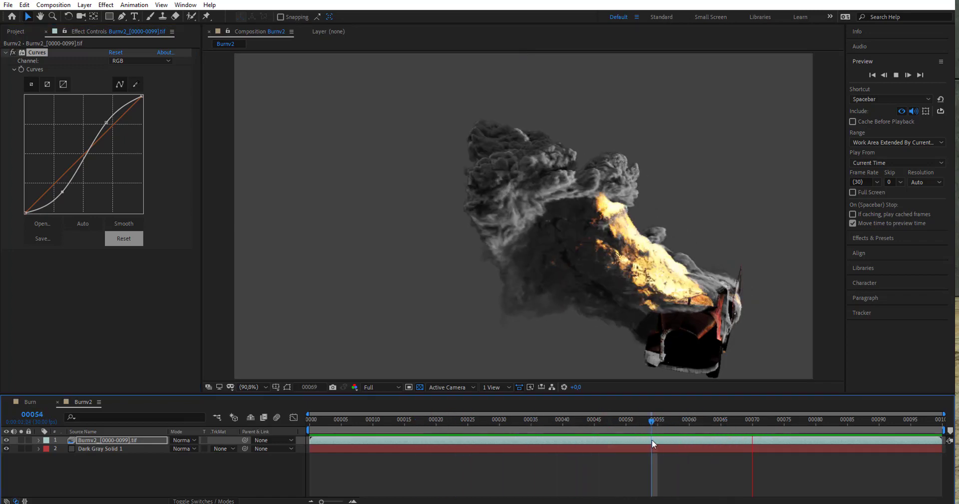